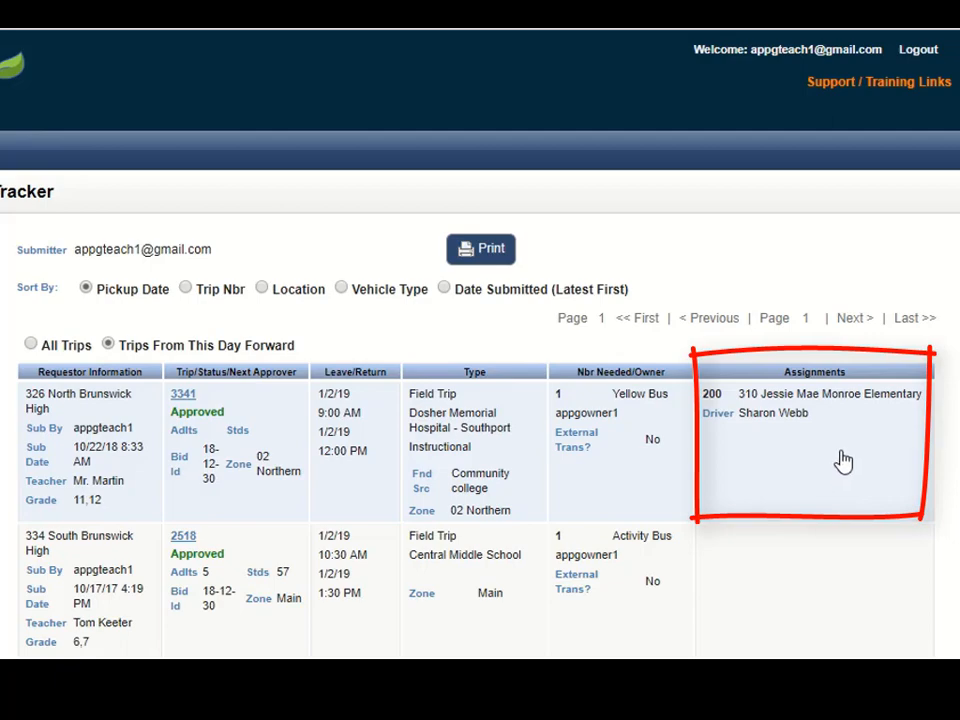
- Look through the submitted trip requests, checking their approval status and the vehicle and driver assignments
scroll(841, 449, down, 3)
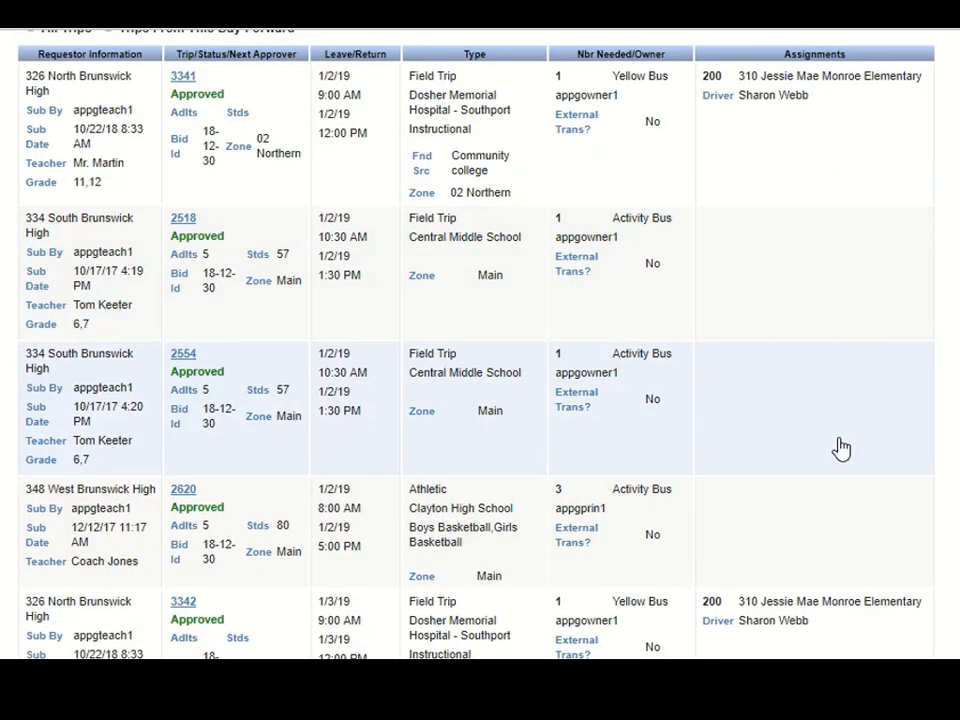
scroll(841, 449, down, 2)
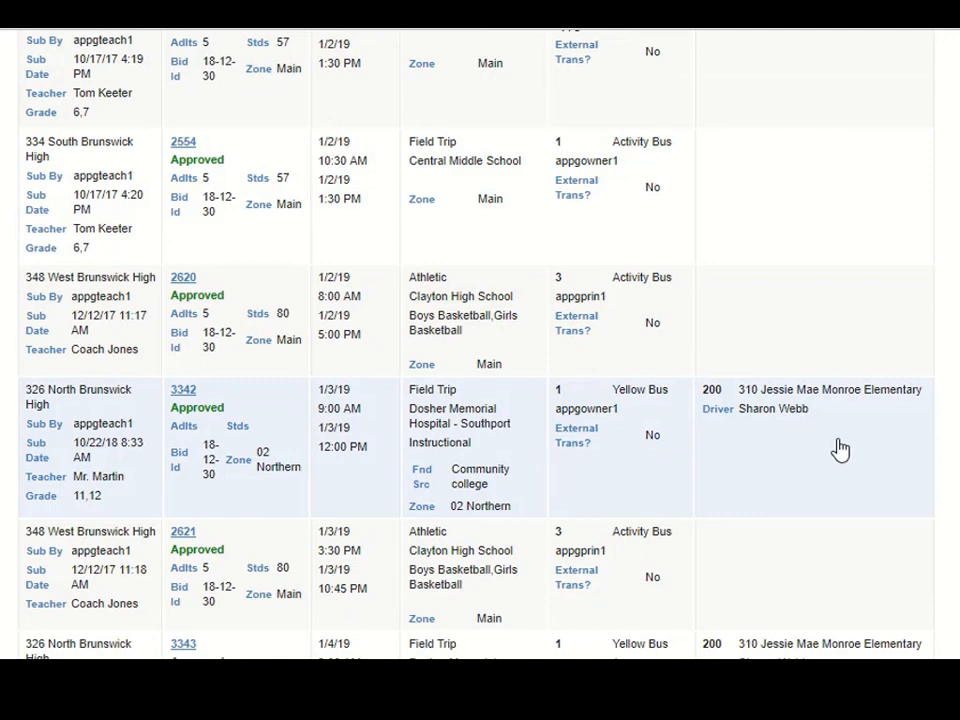
scroll(841, 449, down, 1)
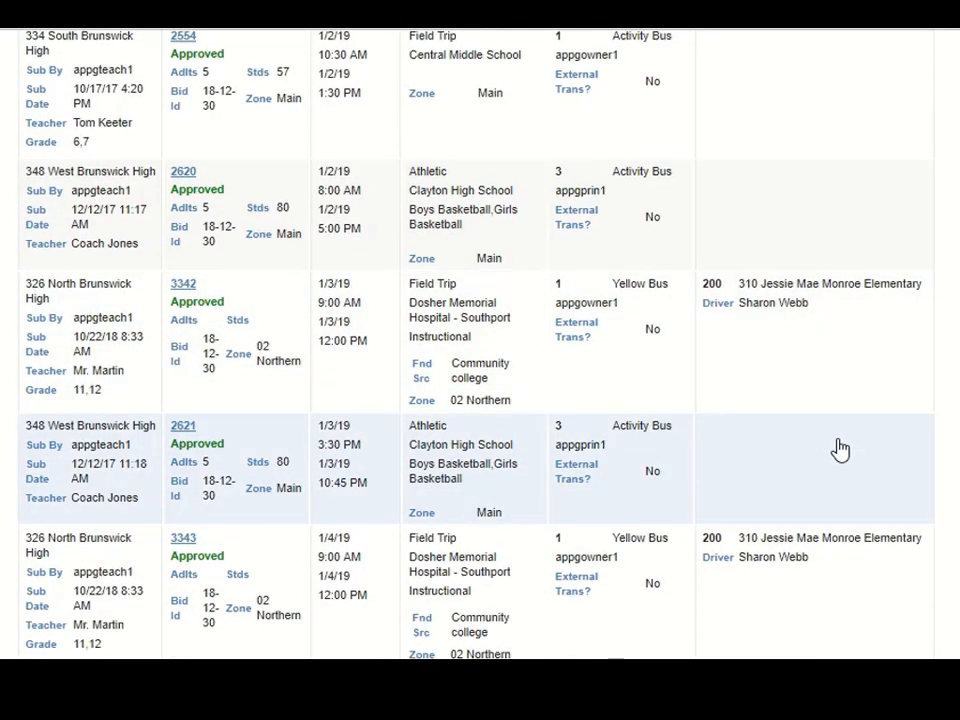
scroll(841, 449, down, 5)
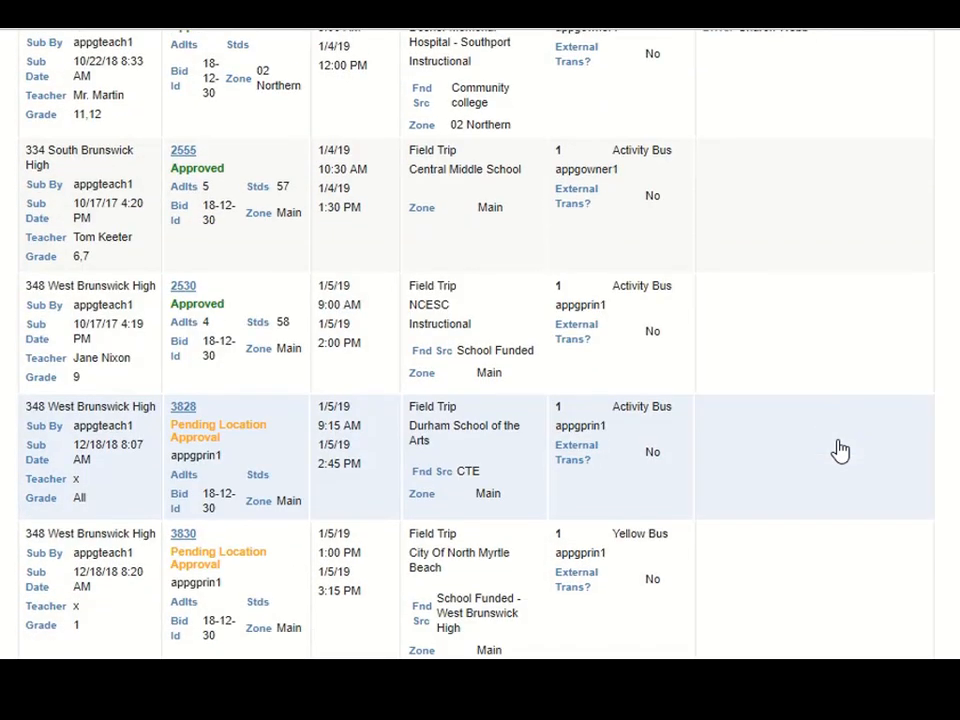
scroll(841, 449, down, 2)
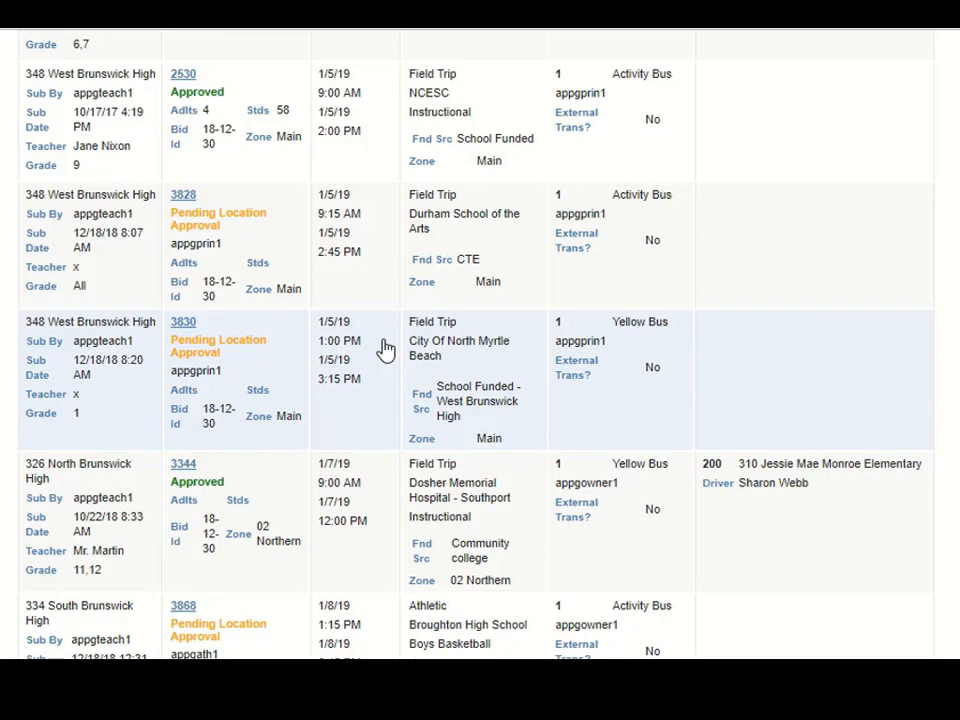
scroll(740, 415, up, 9)
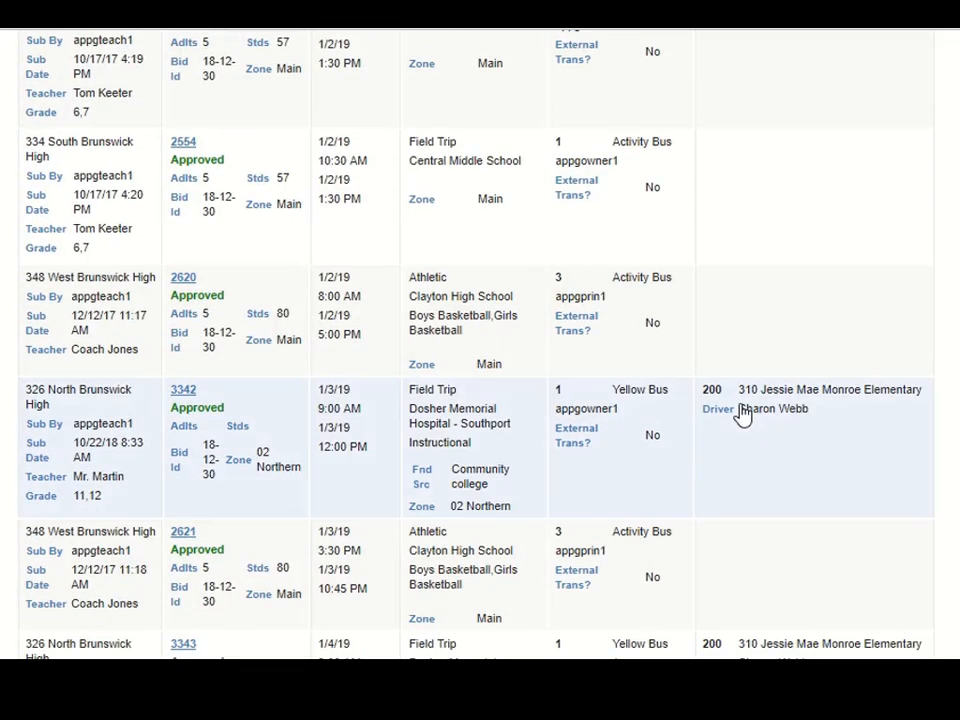
scroll(740, 415, up, 5)
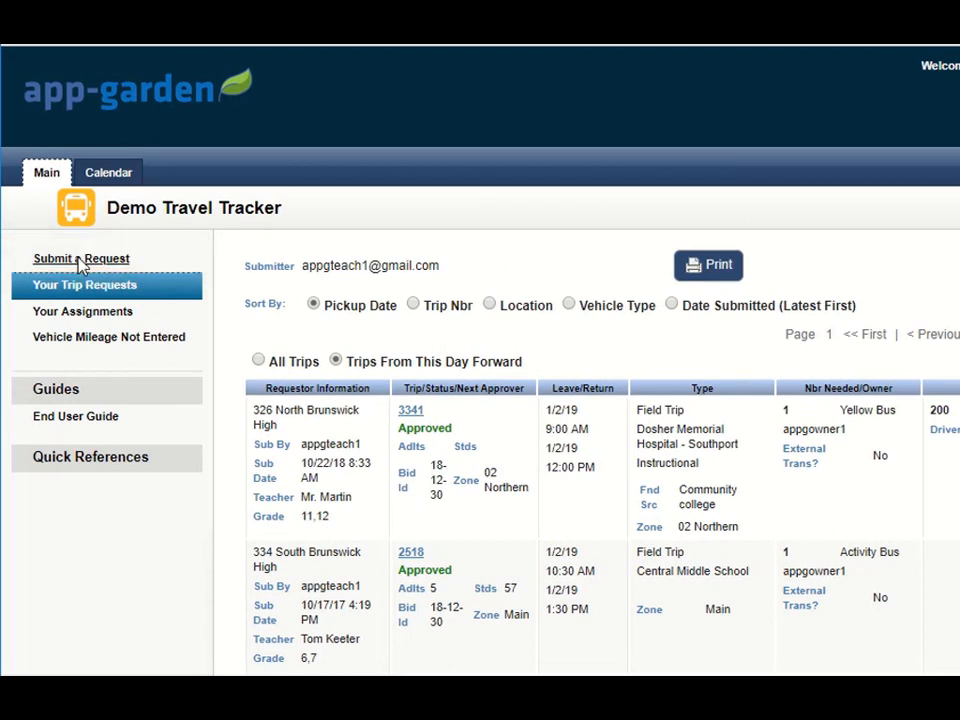
- Start a new travel request in the Travel With Students category, with trip type Field Trip and event Instructional
click(82, 259)
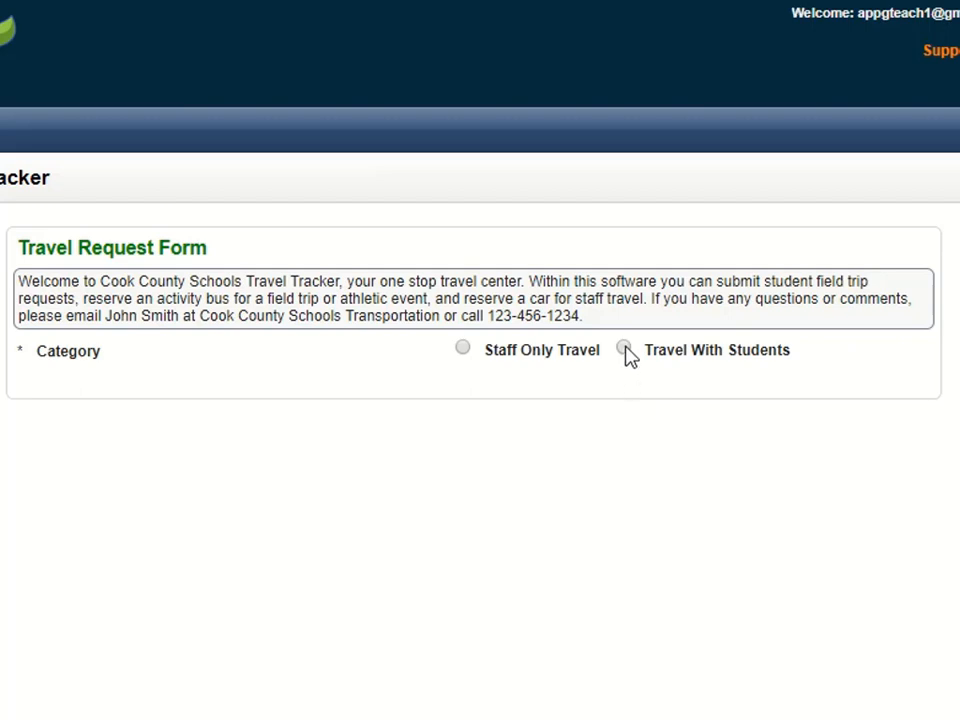
click(624, 349)
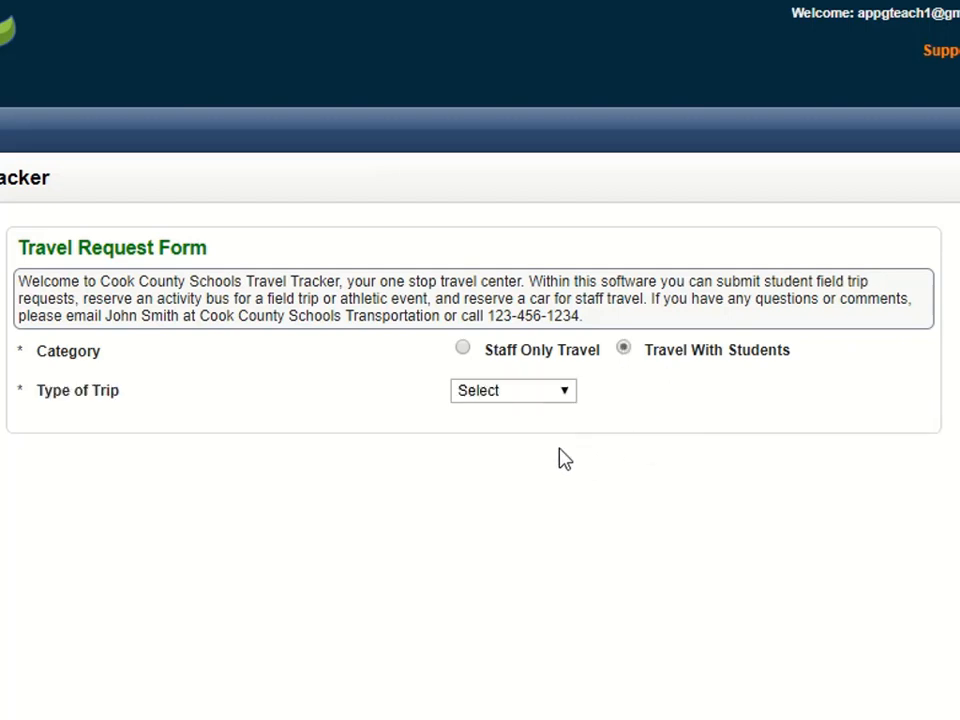
click(566, 396)
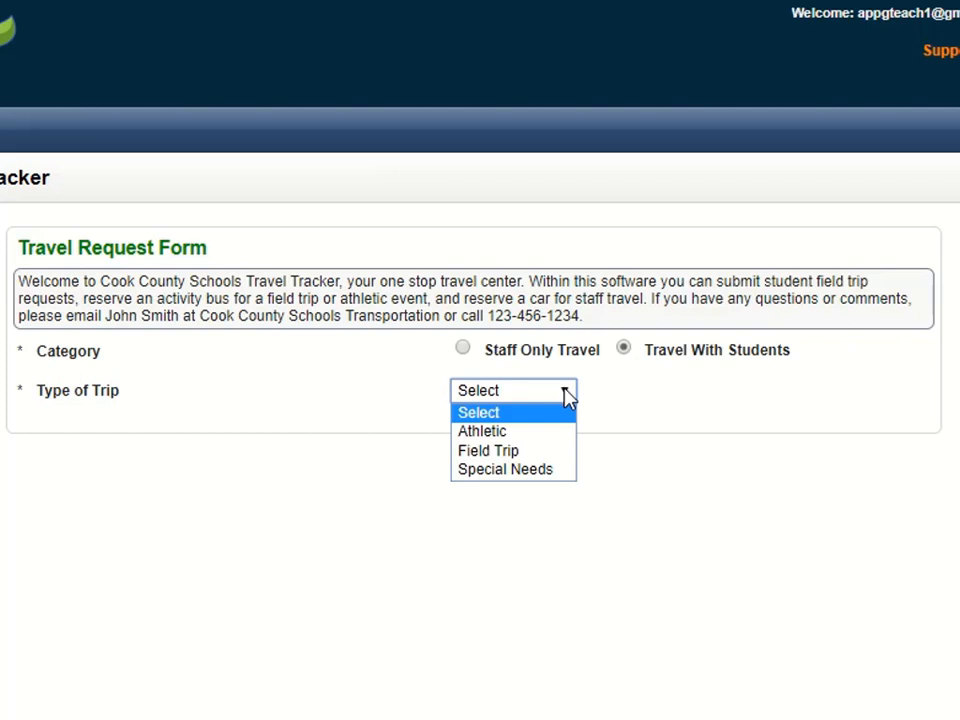
click(555, 452)
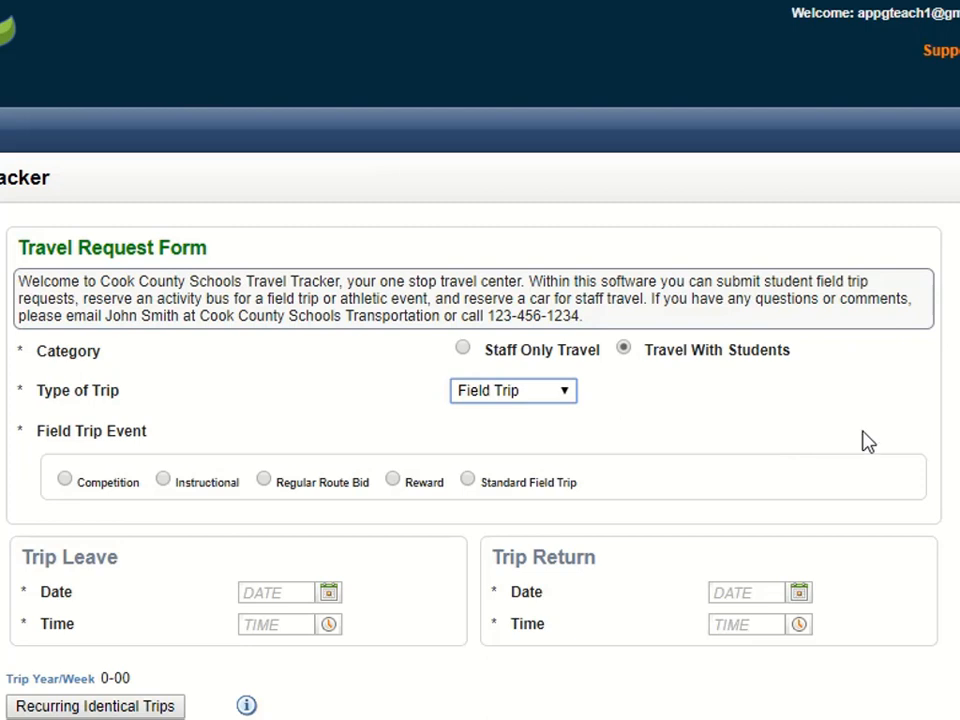
scroll(868, 443, down, 3)
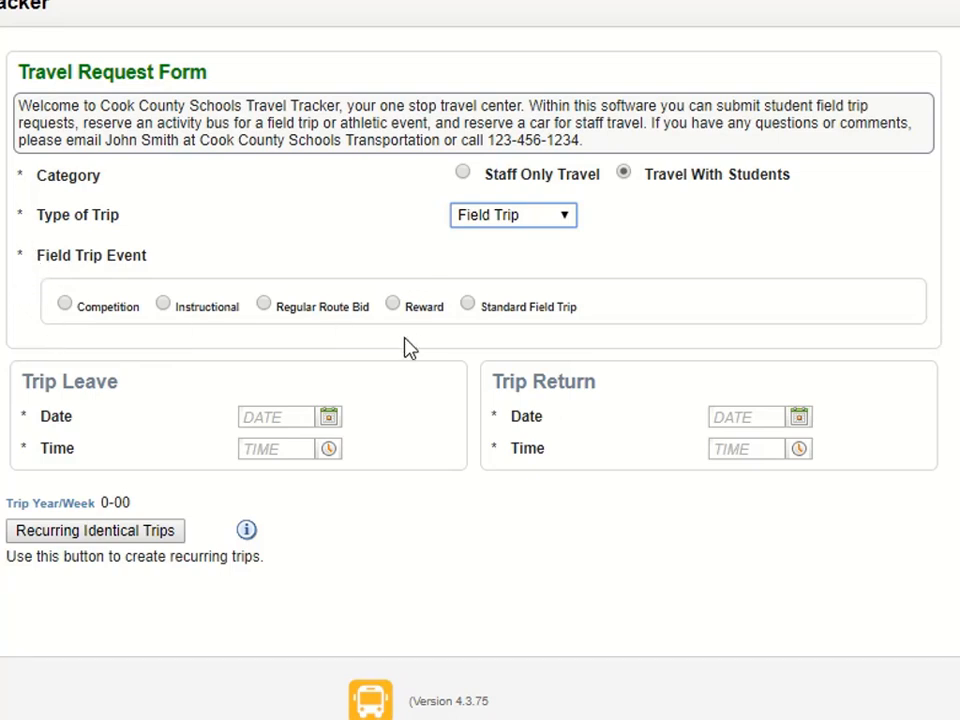
click(164, 305)
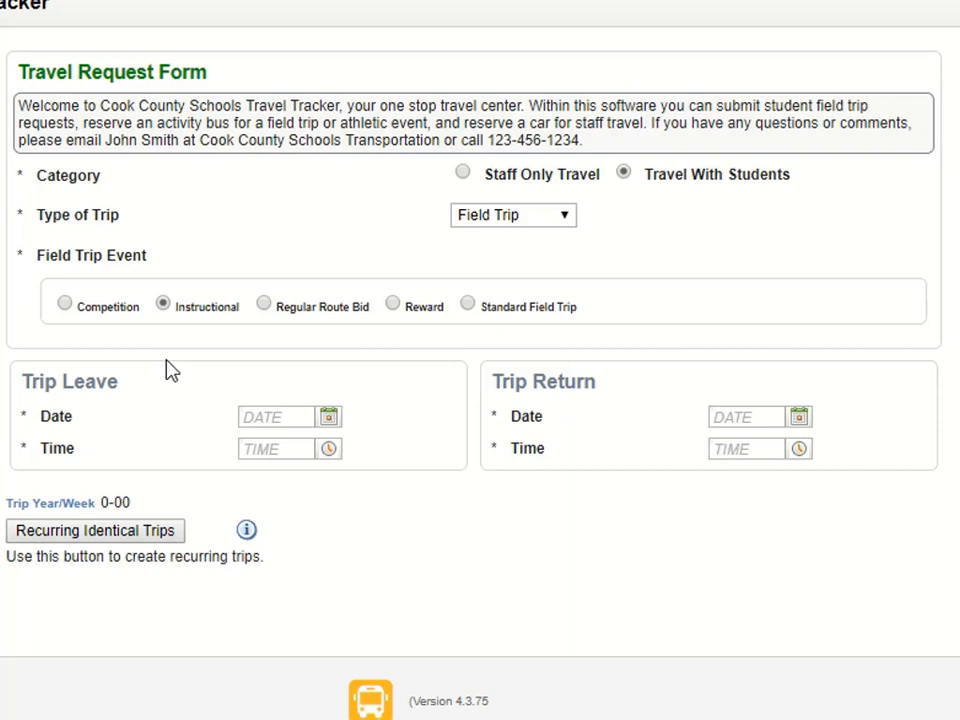
- Set the trip's leave date to 1/24/2019 and its leave time to 12:30 PM
click(330, 420)
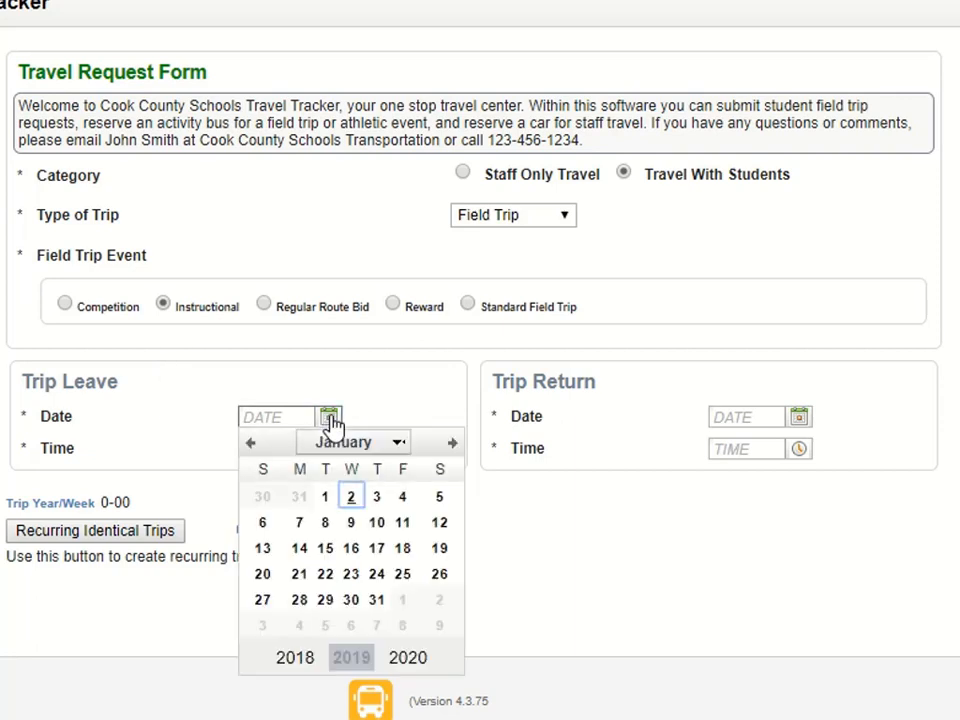
click(376, 576)
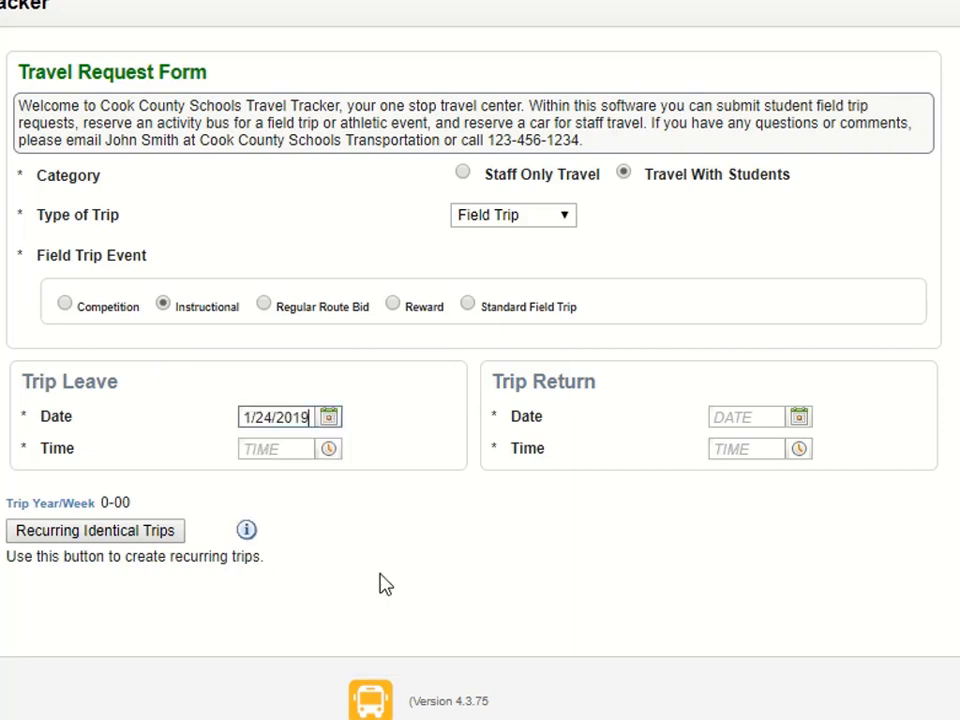
click(329, 450)
scroll(275, 313, down, 5)
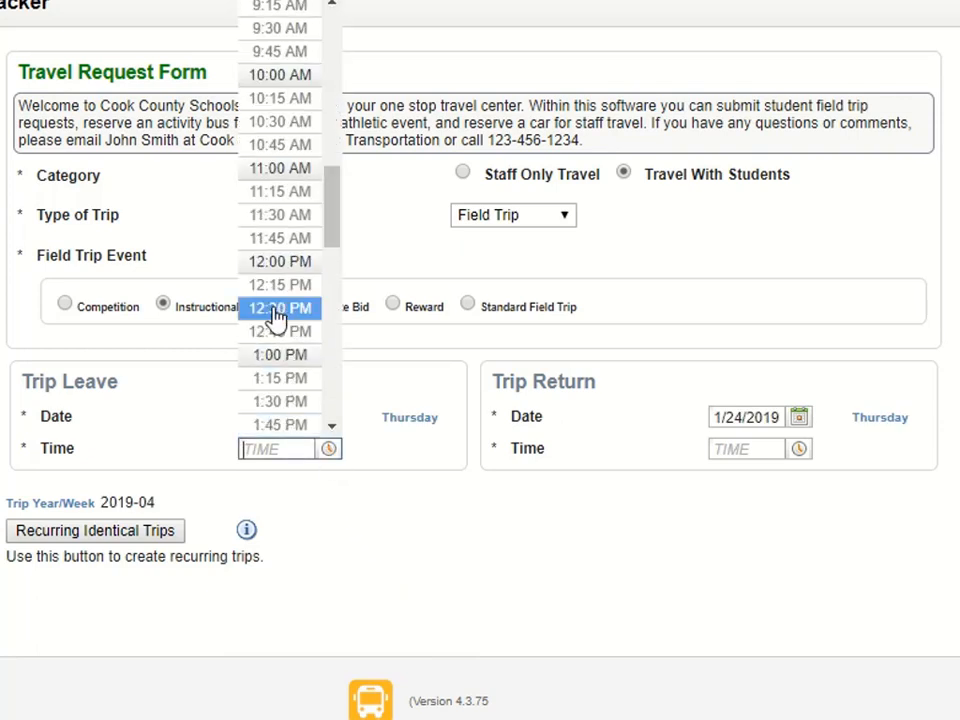
click(272, 311)
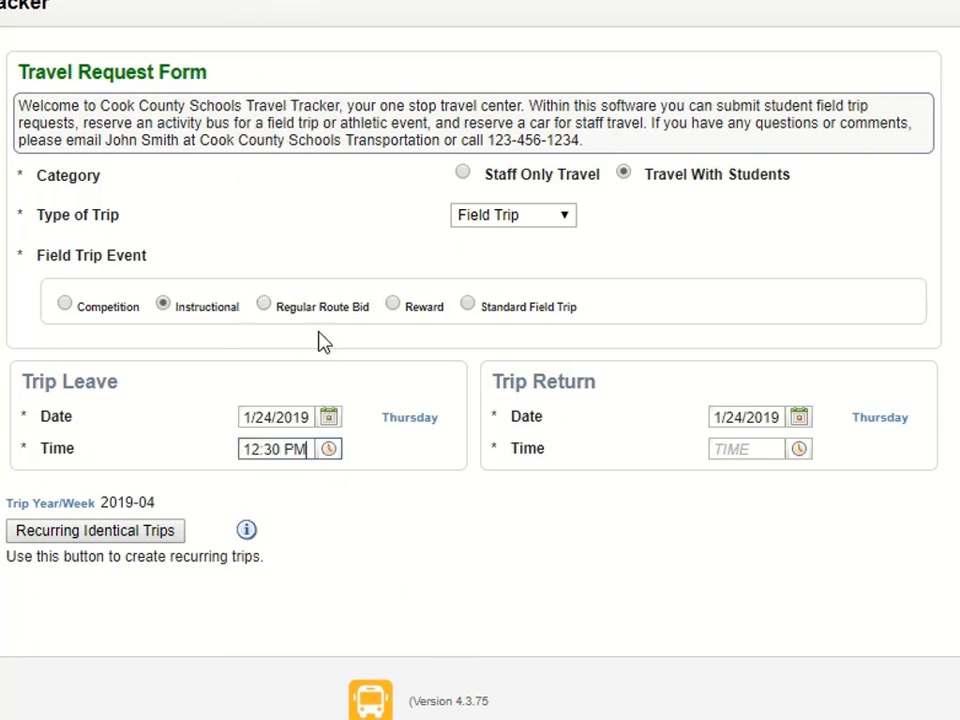
- Set the trip's return time to 3:30 PM
click(800, 449)
scroll(770, 280, down, 3)
scroll(768, 226, down, 3)
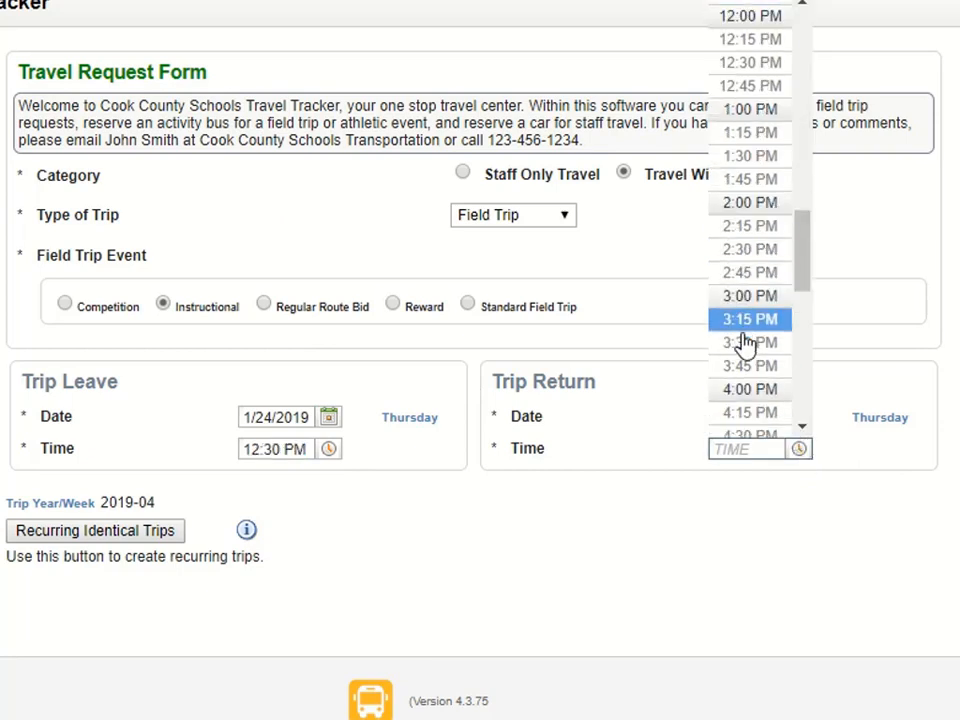
click(745, 356)
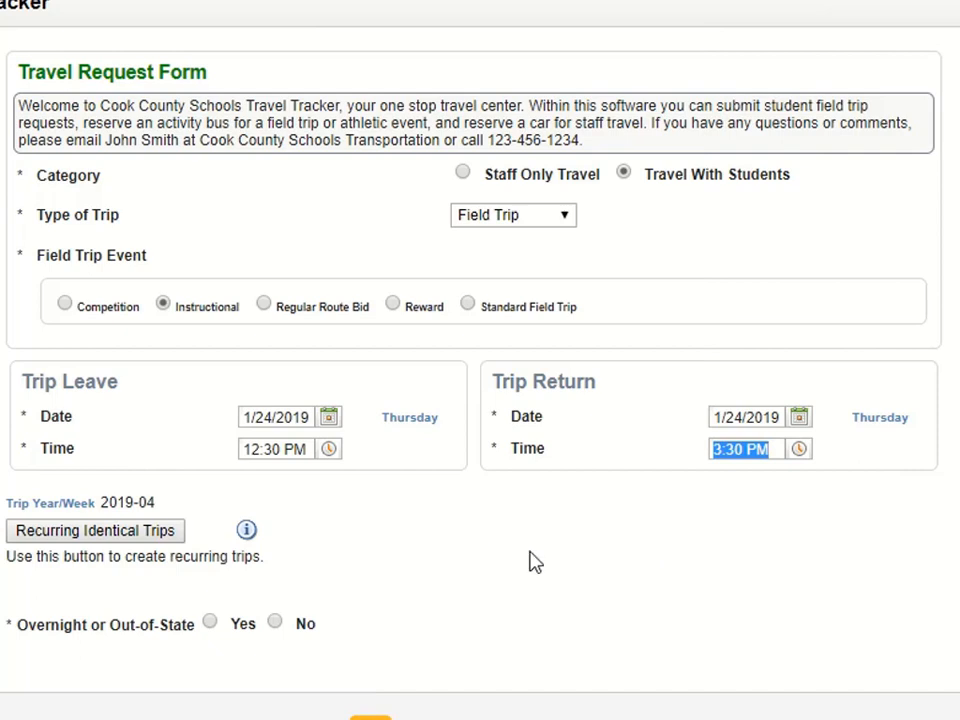
- Answer No to Overnight or Out-of-State and choose 326 North Brunswick High as the school
scroll(536, 561, down, 1)
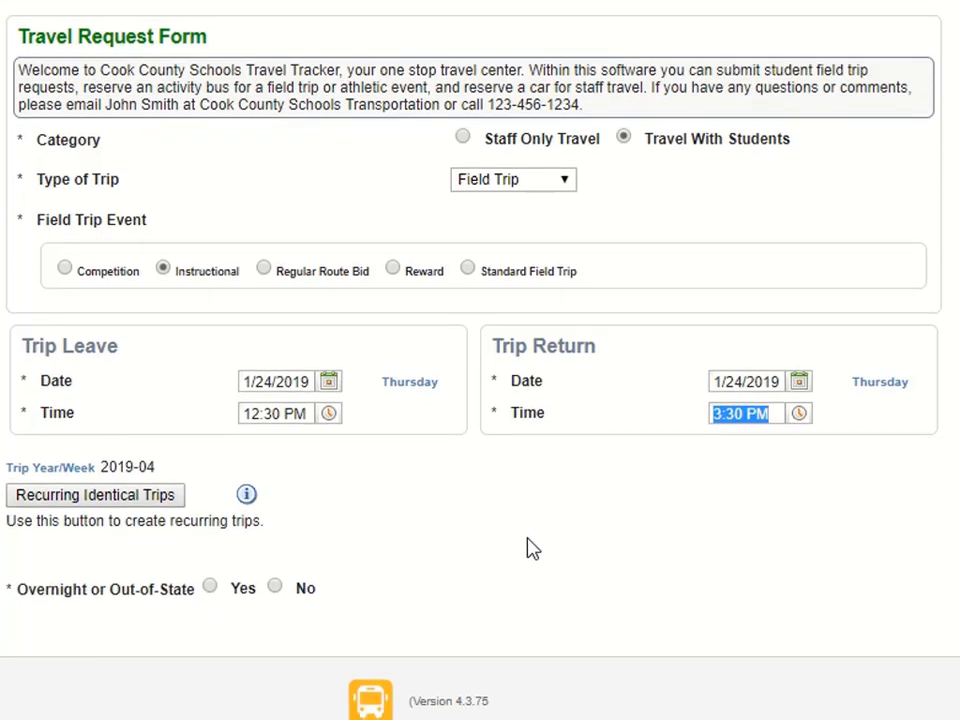
click(274, 587)
scroll(604, 506, down, 3)
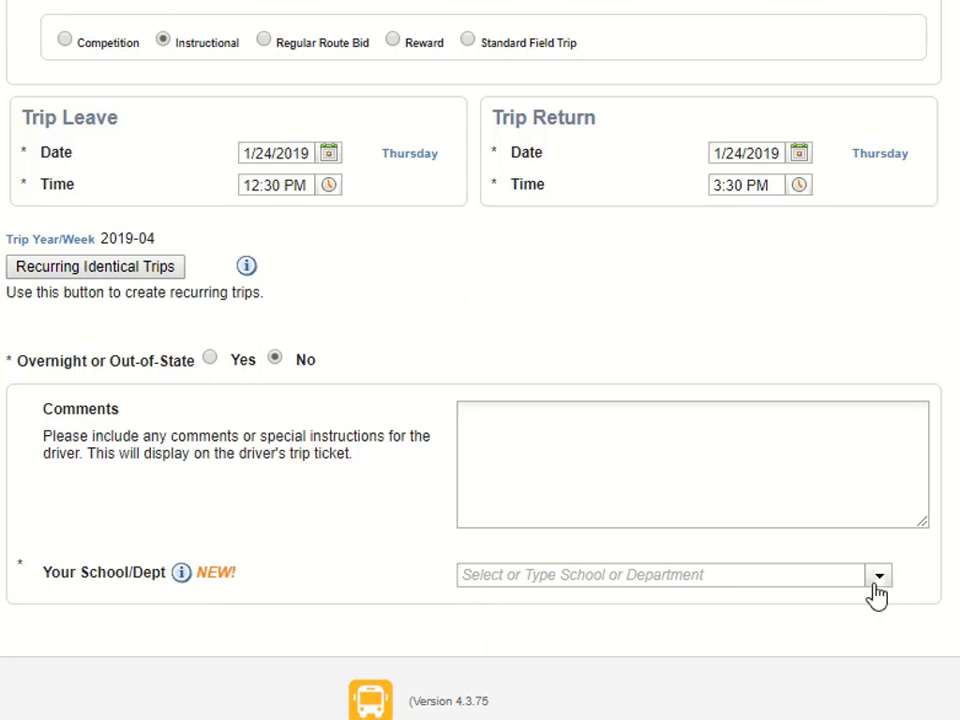
click(880, 588)
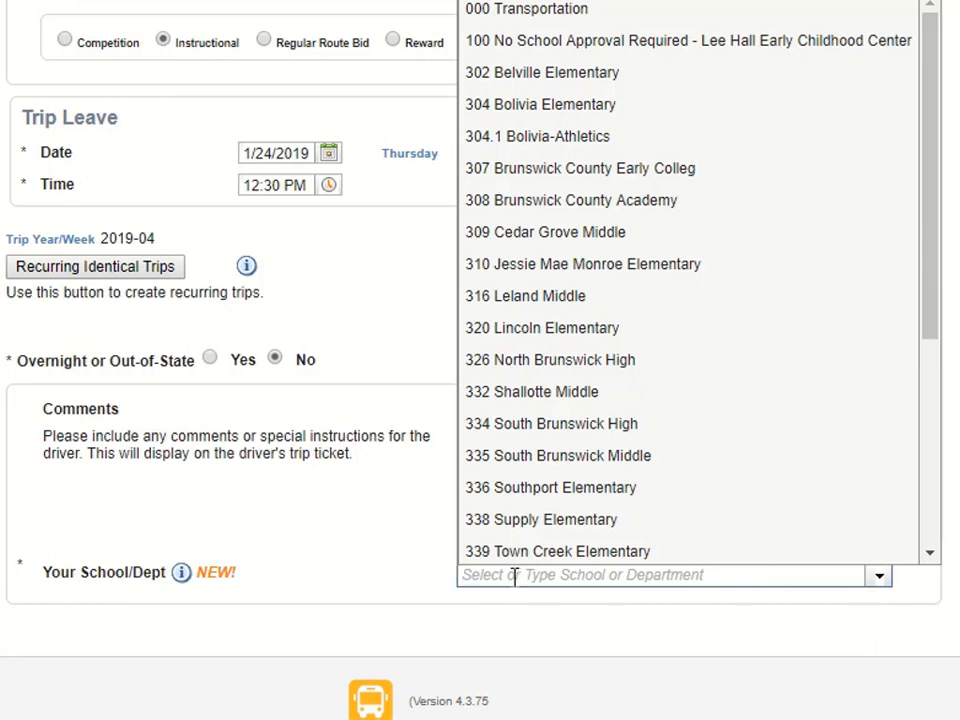
text(north)
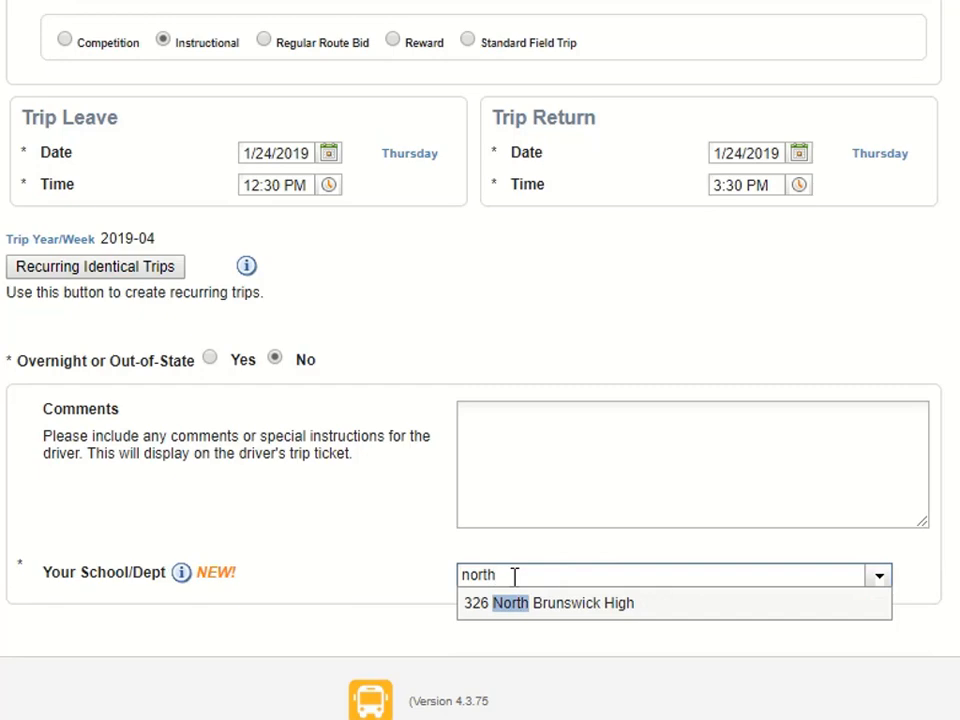
click(555, 608)
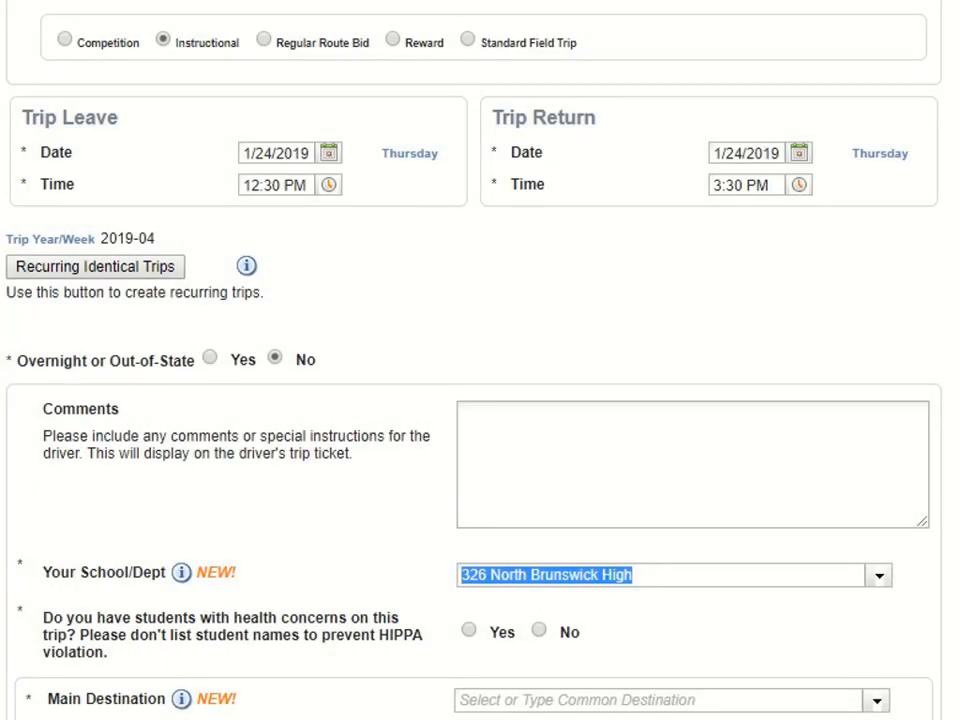
- Answer No to the question about students with health concerns on this trip
scroll(955, 578, down, 2)
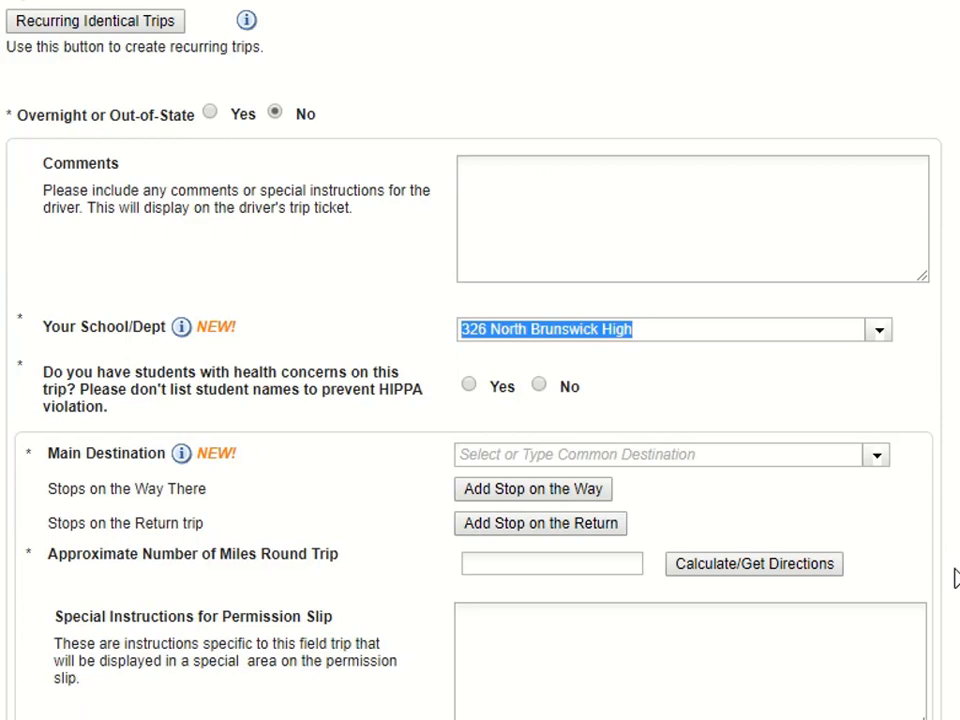
scroll(955, 578, down, 1)
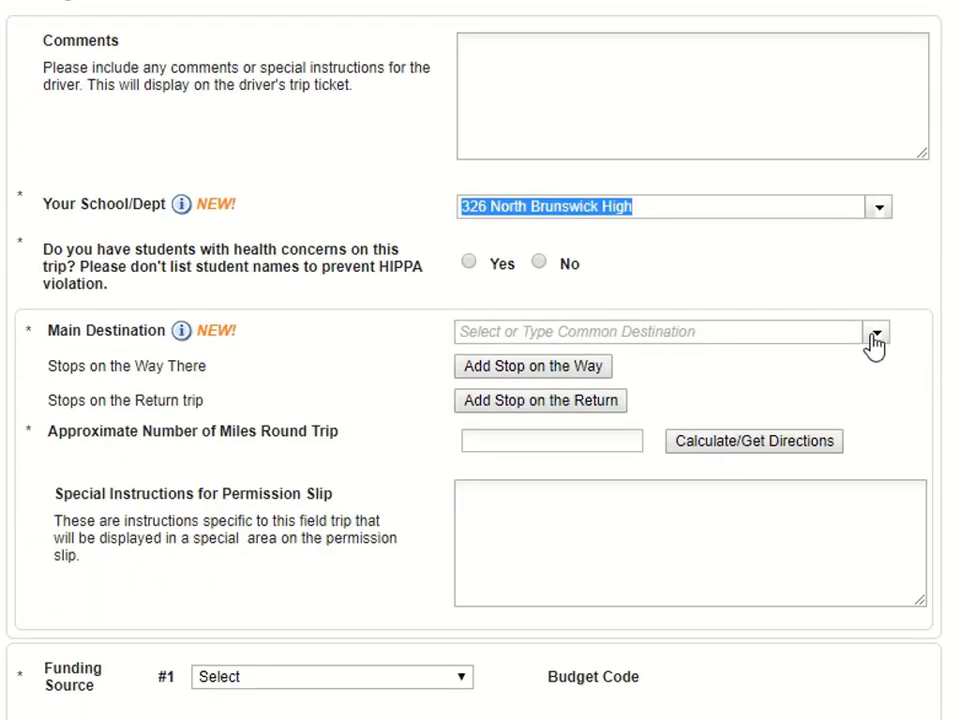
click(539, 262)
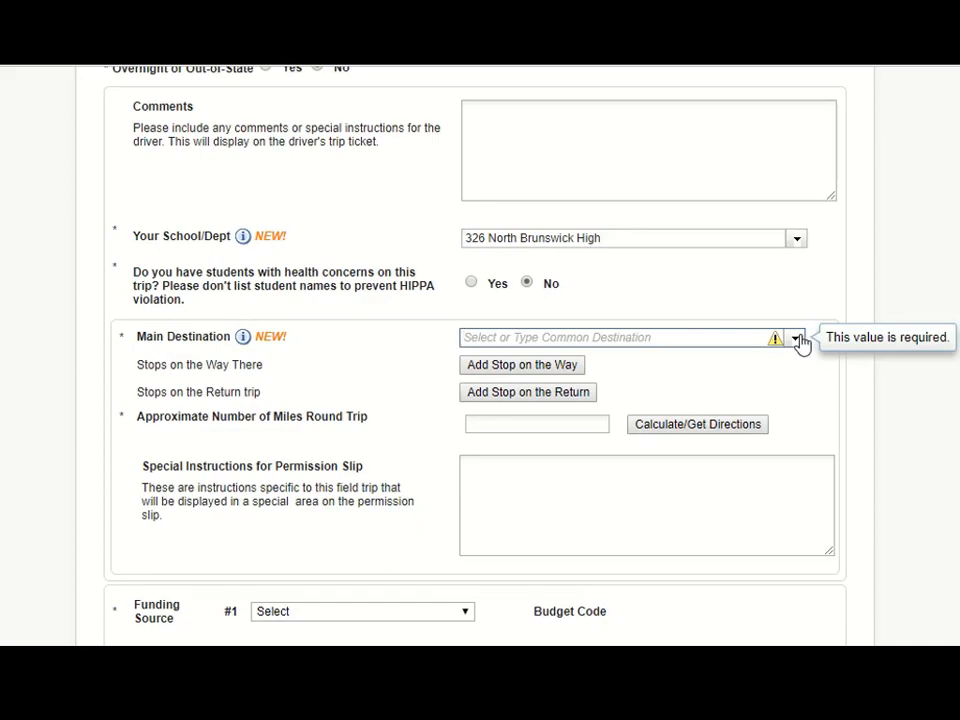
- Choose Durham School of the Arts as the trip's main destination
click(797, 340)
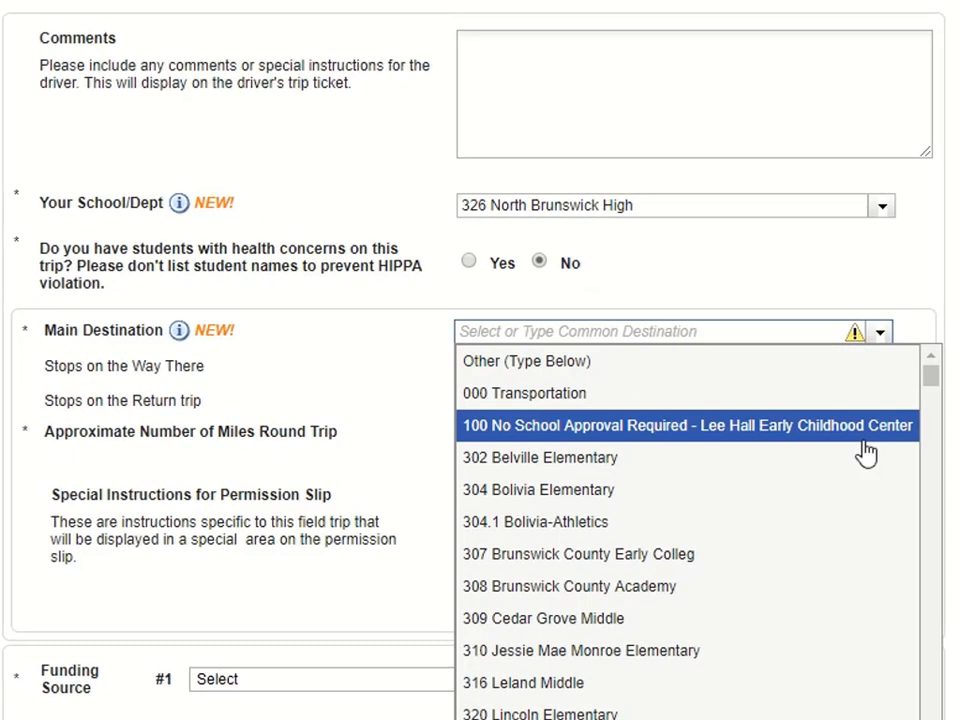
scroll(754, 457, down, 10)
scroll(860, 467, down, 8)
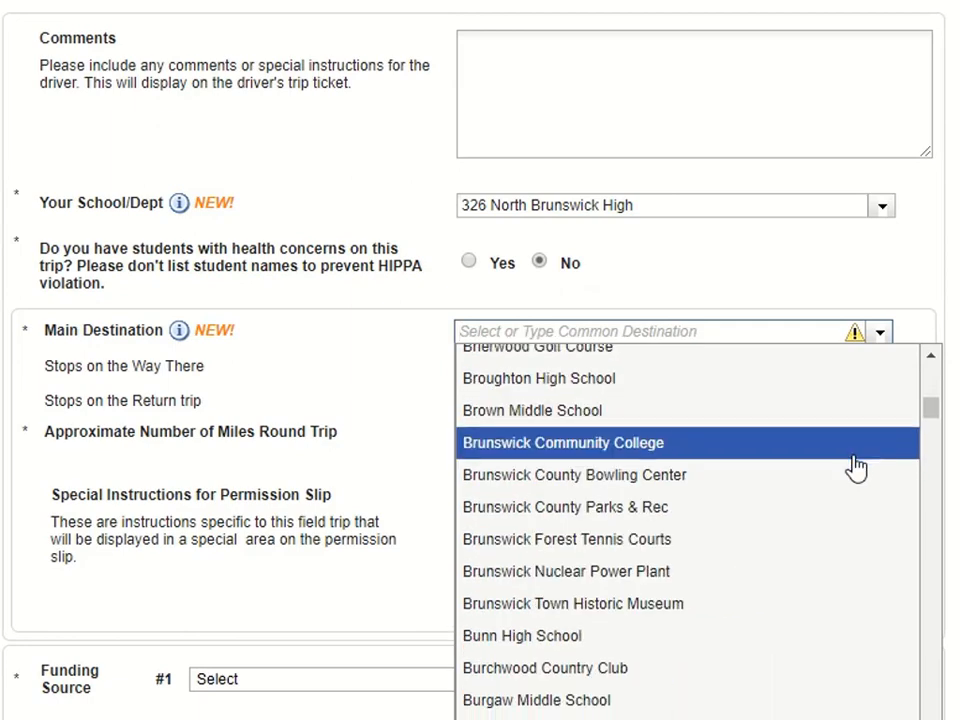
scroll(797, 467, down, 5)
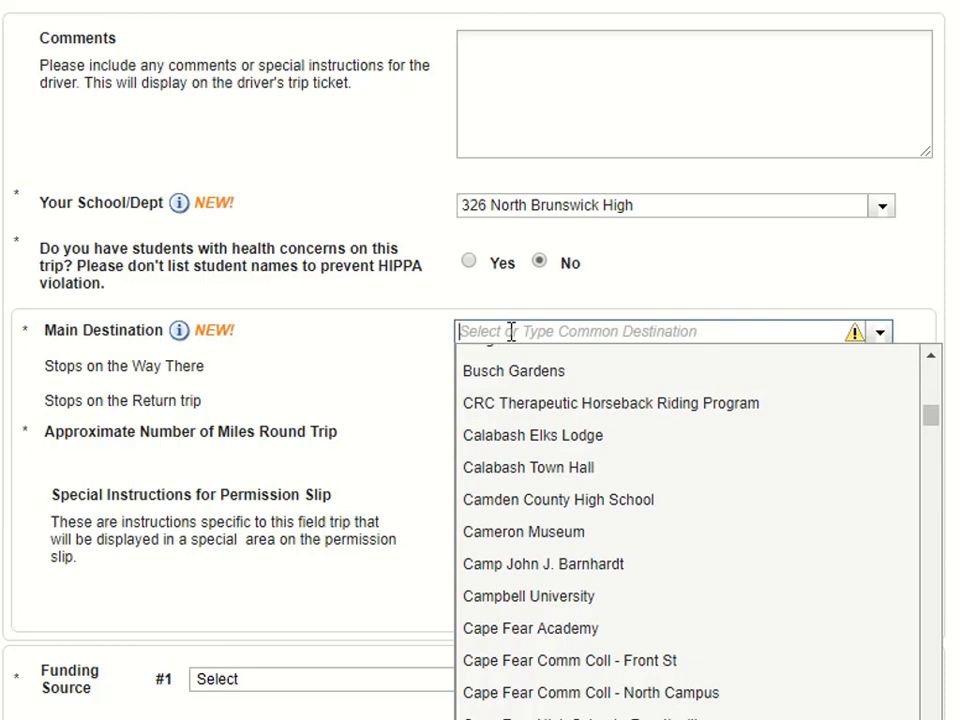
text(d)
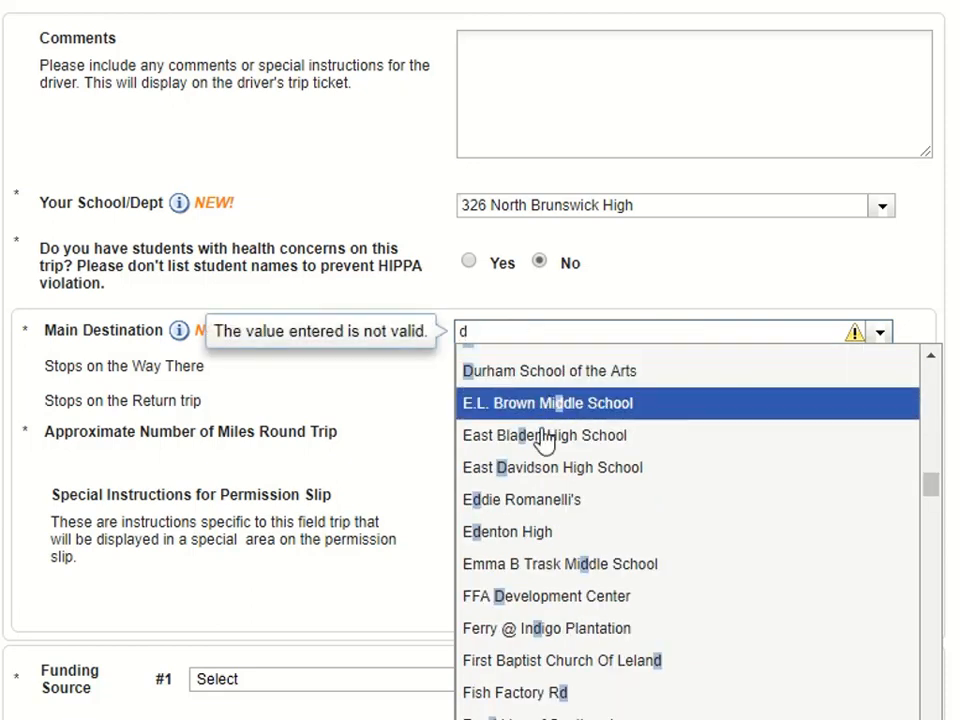
click(520, 385)
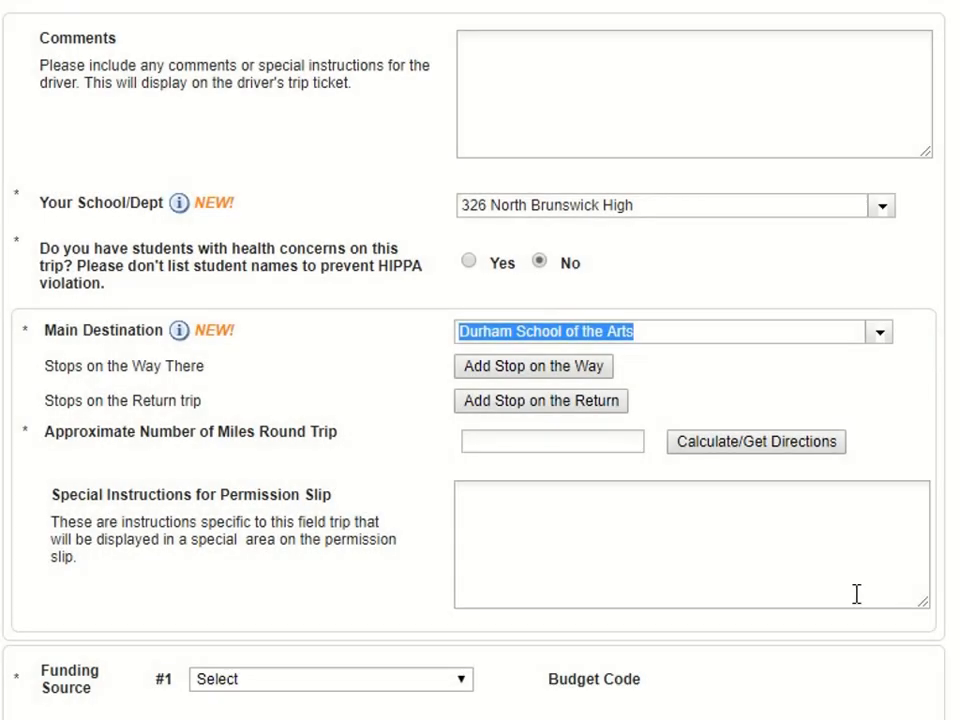
- Add a stop on the way there and choose Bill Smith Park from the common destinations
click(568, 370)
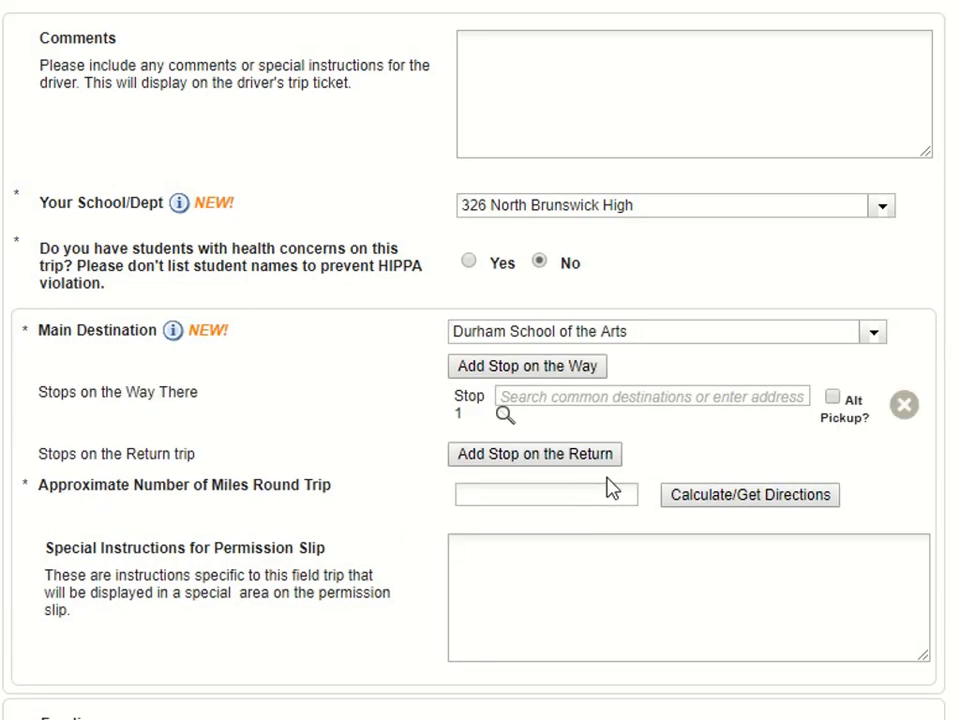
click(676, 396)
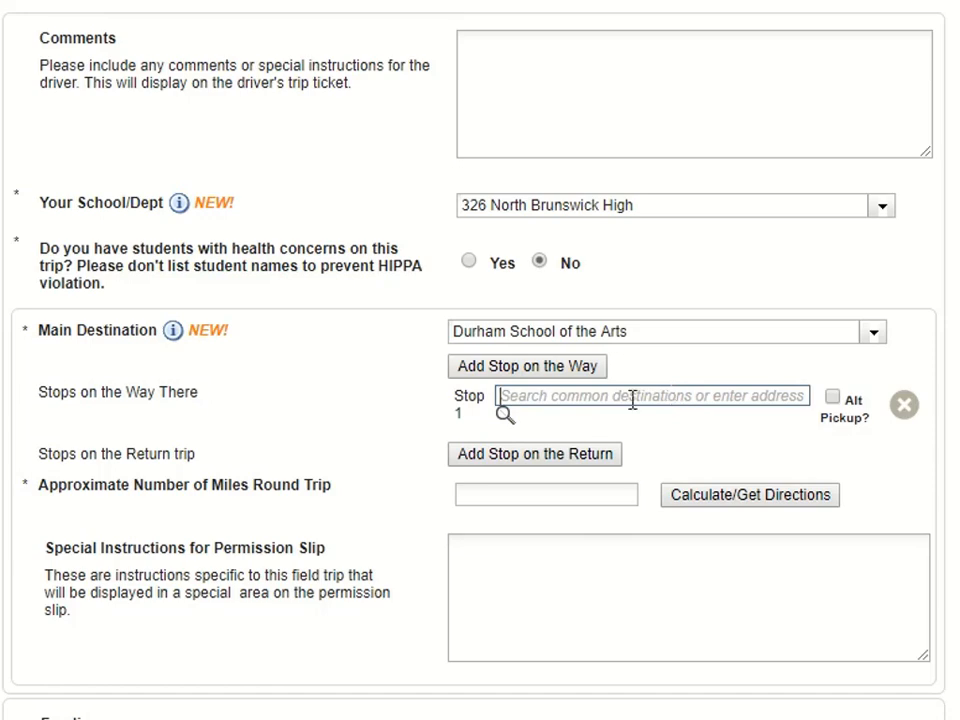
click(504, 416)
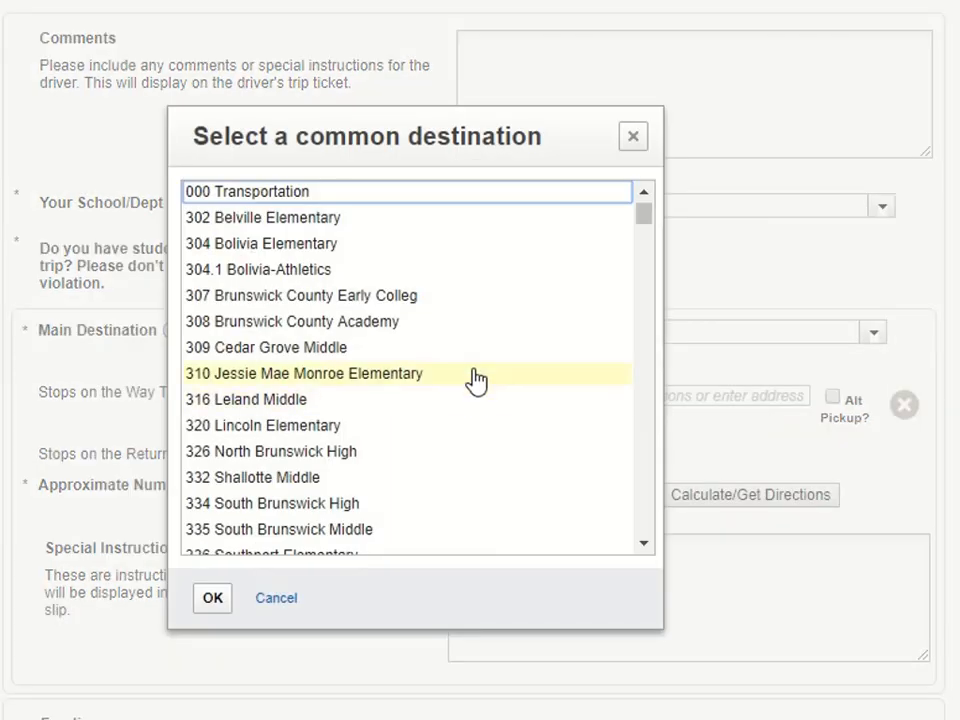
scroll(470, 381, down, 3)
scroll(476, 381, down, 4)
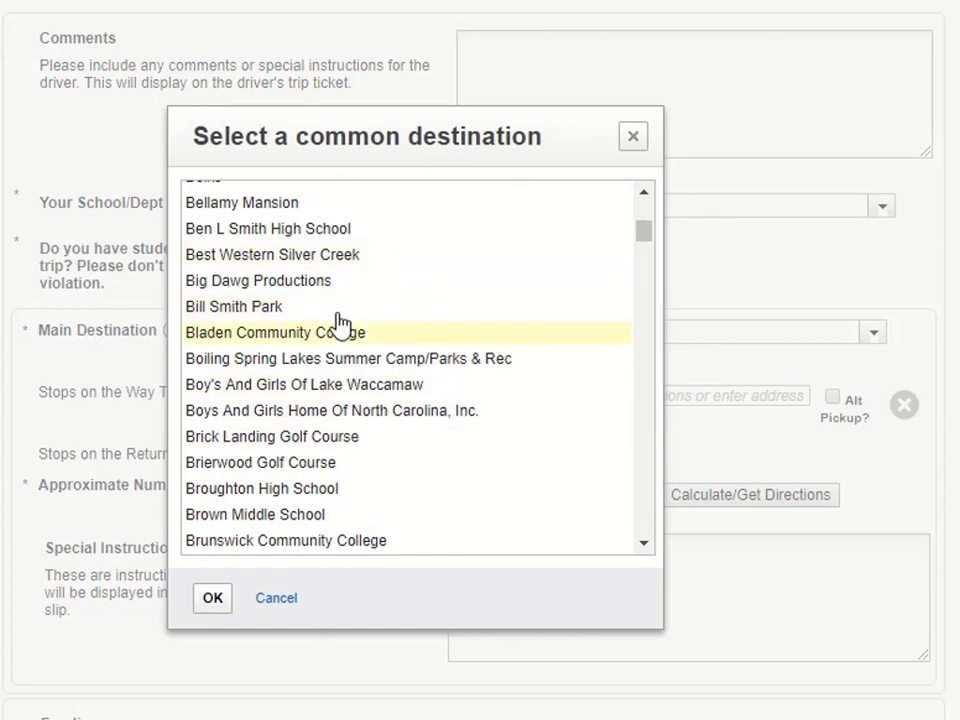
click(270, 314)
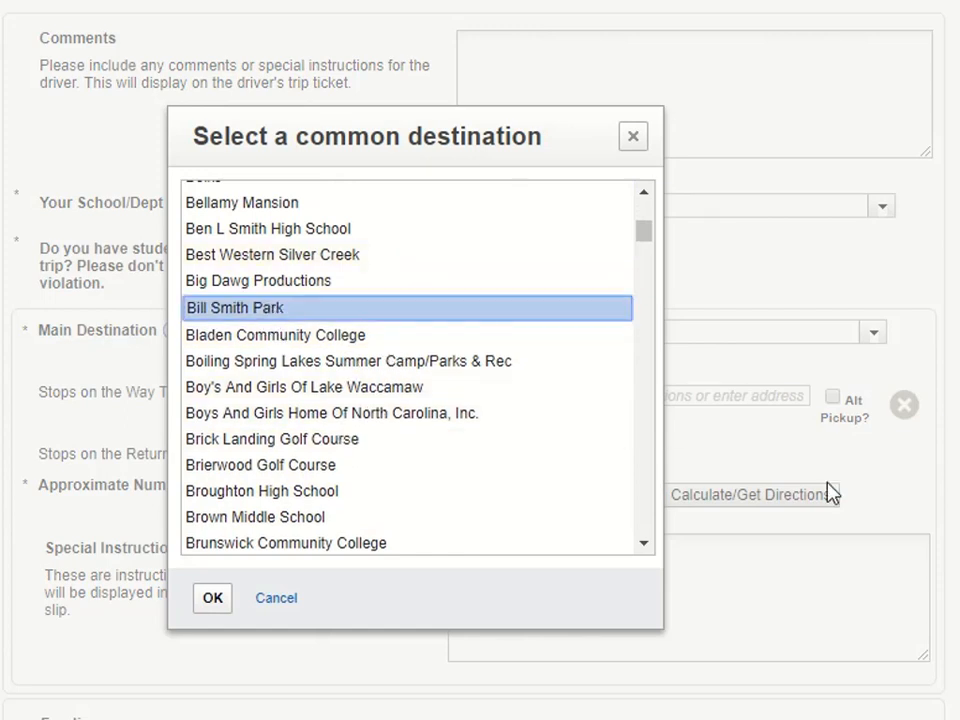
click(211, 601)
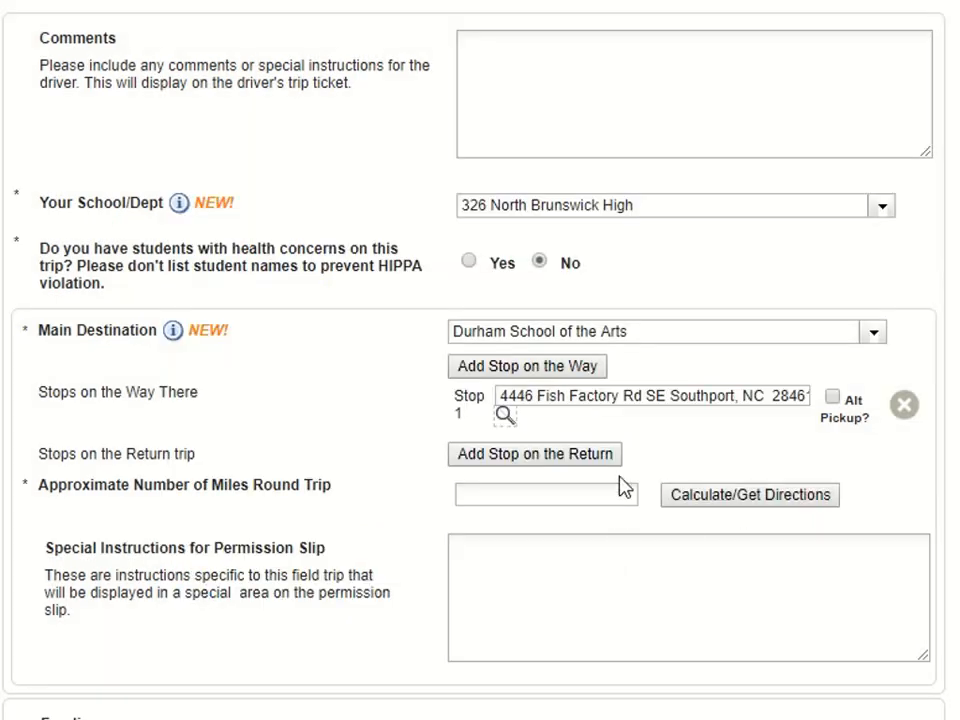
- Add a stop on the return trip at Wendy's, entering its street address in Southport NC
click(598, 454)
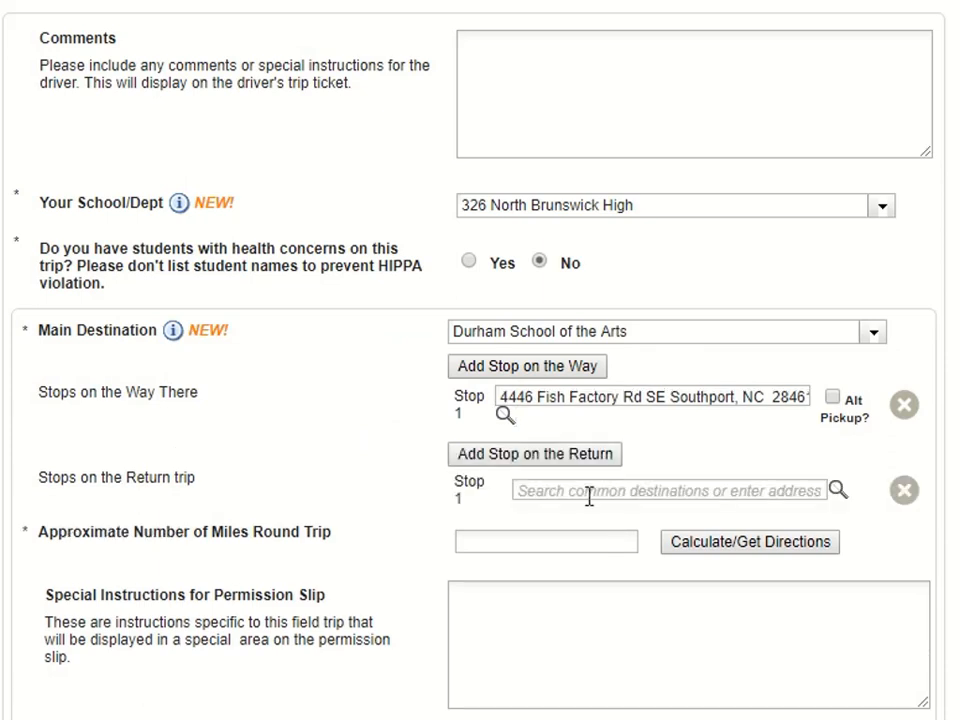
click(588, 497)
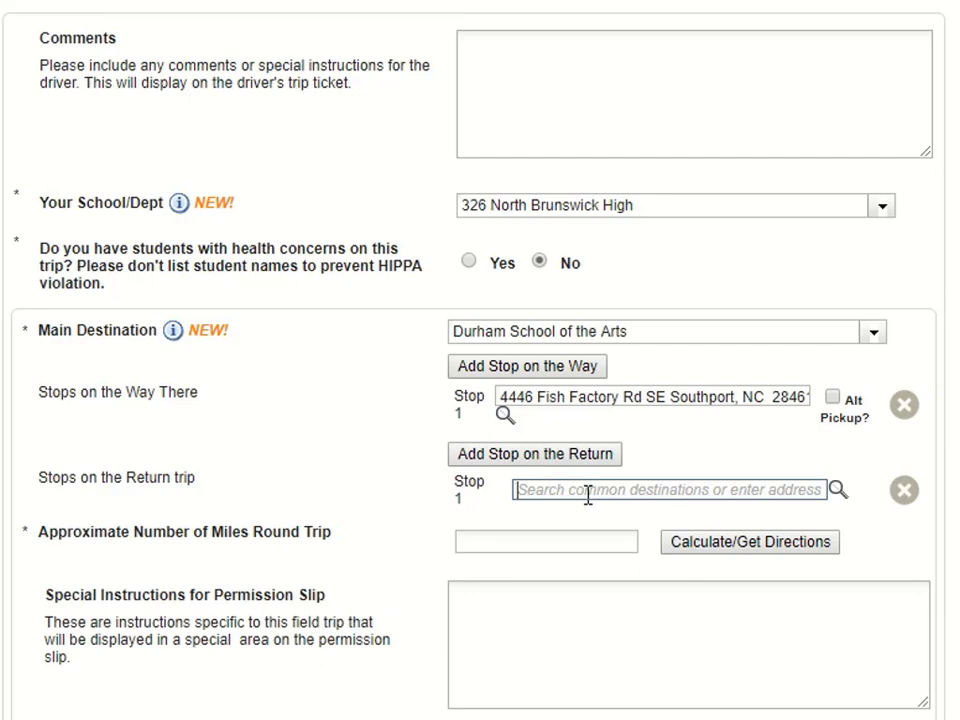
text(Wendy's)
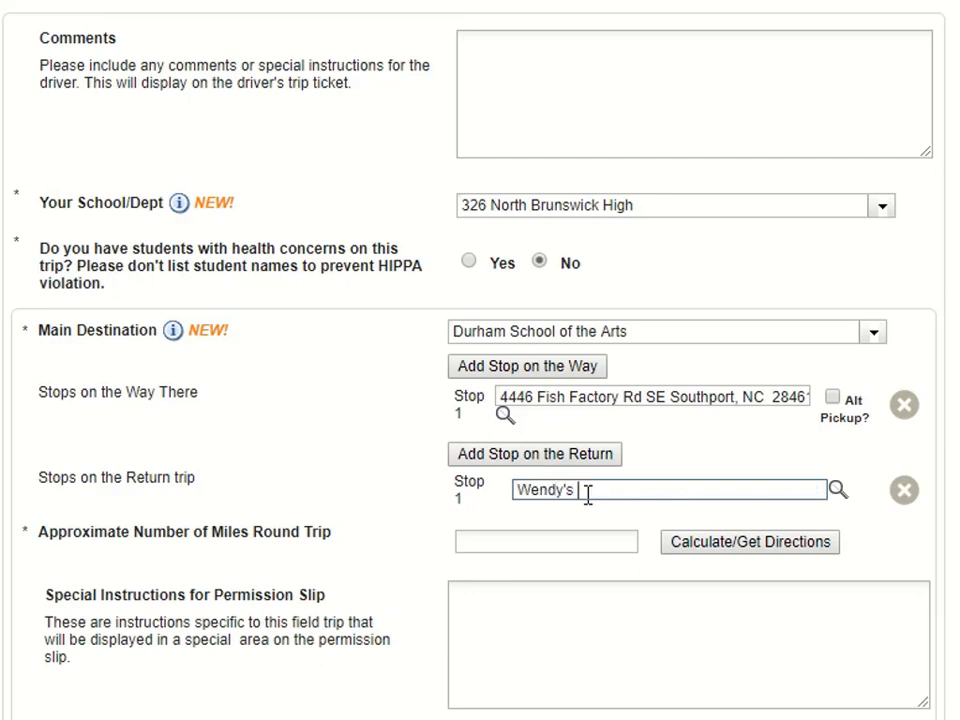
text( 100 Main St.)
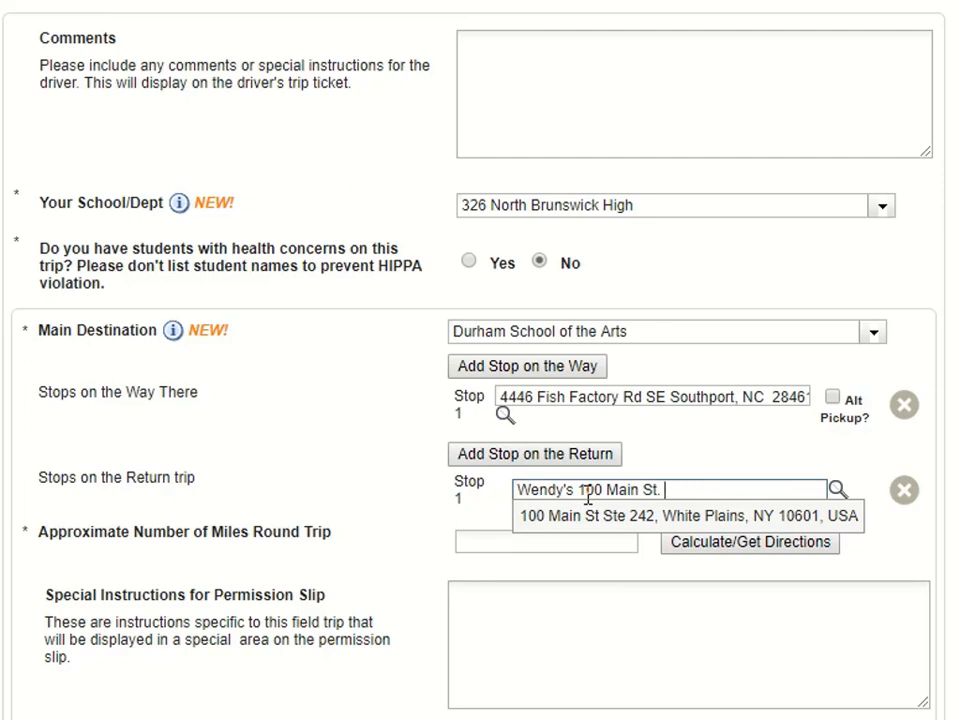
text(Southport )
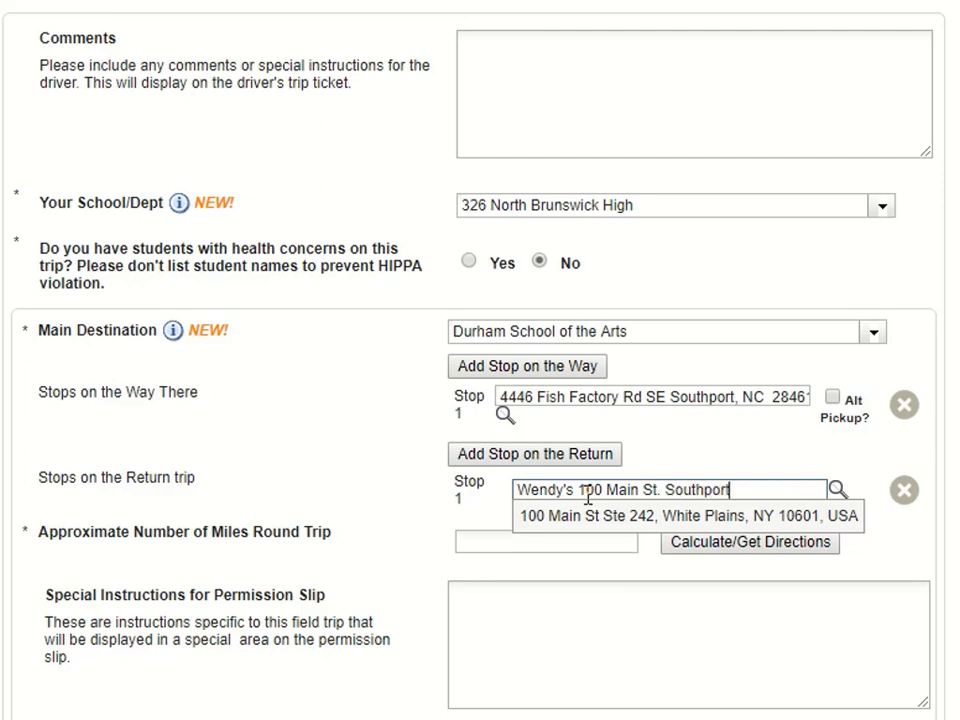
text(NC)
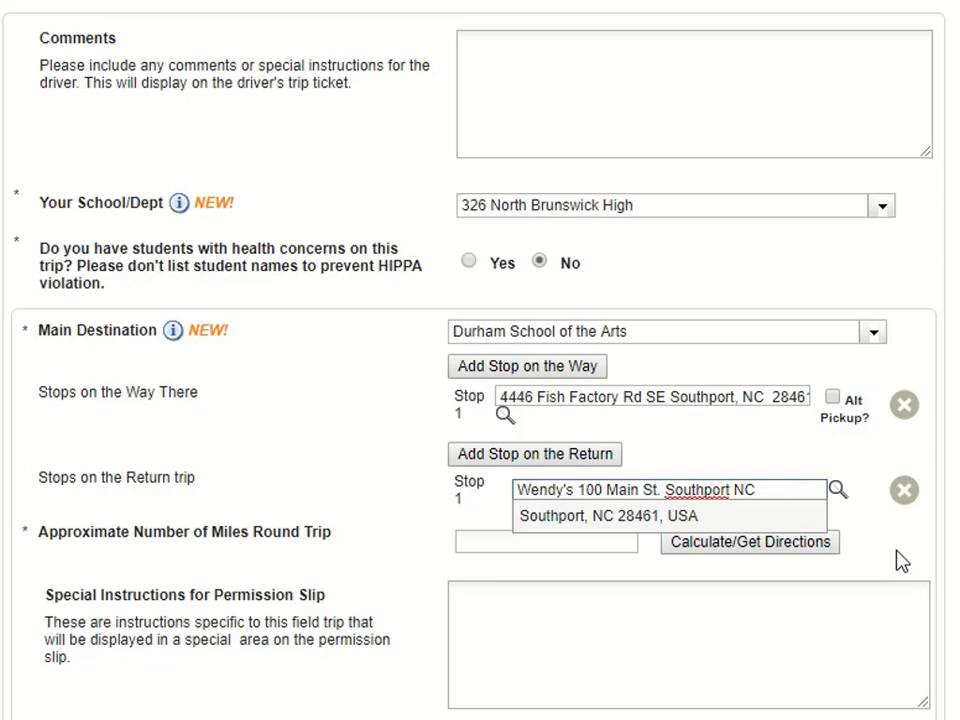
- Remove the stop on the way there and calculate the approximate round-trip miles
click(904, 405)
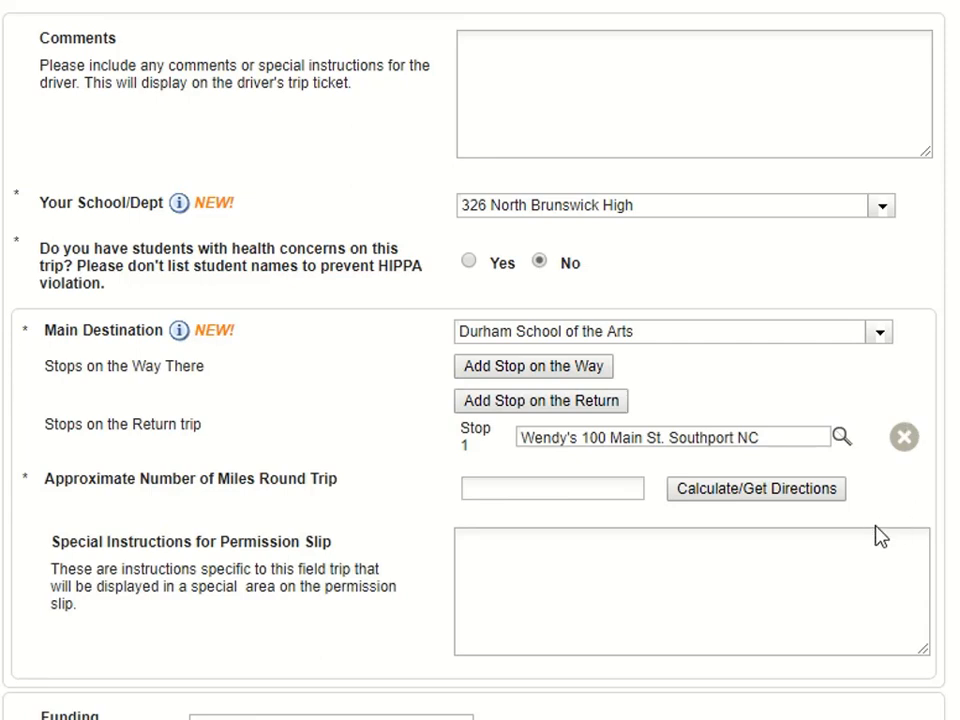
click(724, 490)
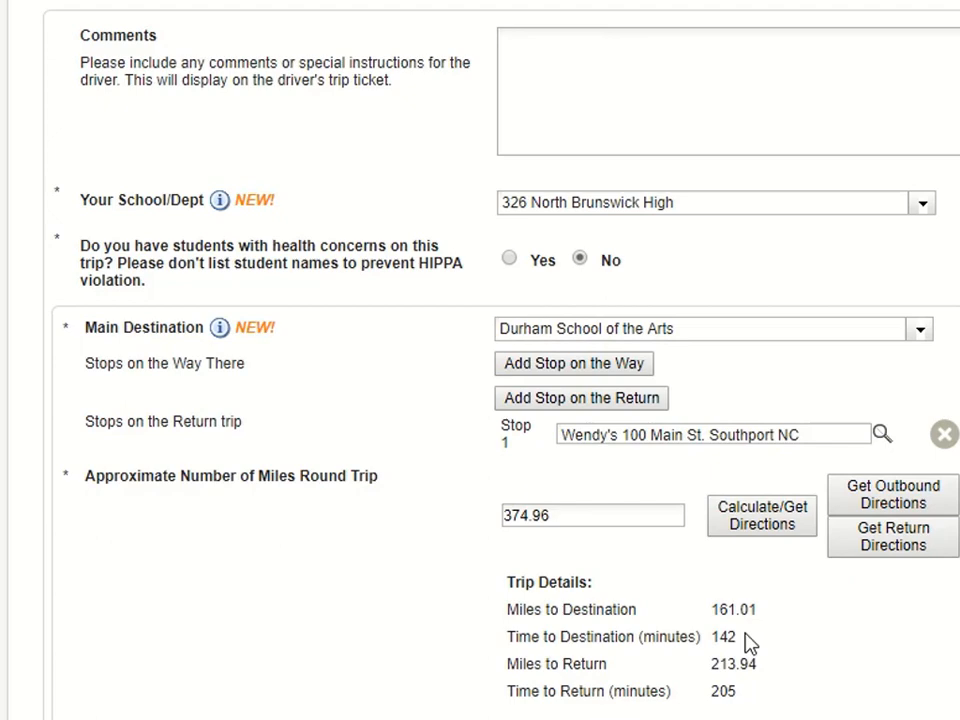
- View the outbound driving directions from the school to the main destination, and close them
click(893, 494)
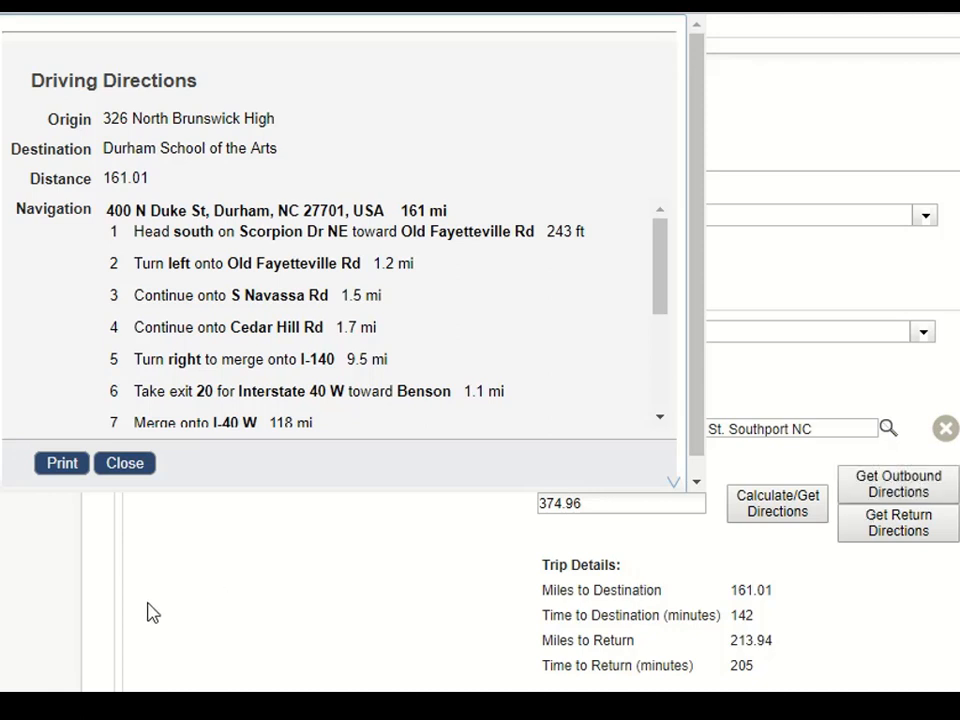
click(130, 464)
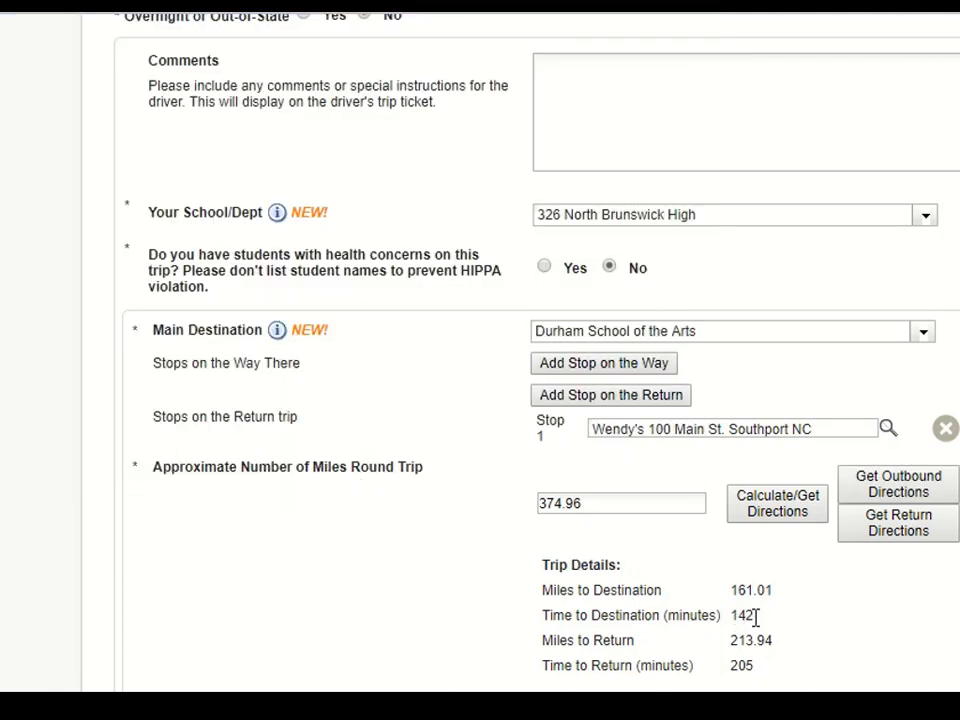
- Review the rest of the form, from the trip details and funding sources through staff contacts, grade levels and headcounts to the supporting documents
scroll(845, 578, down, 3)
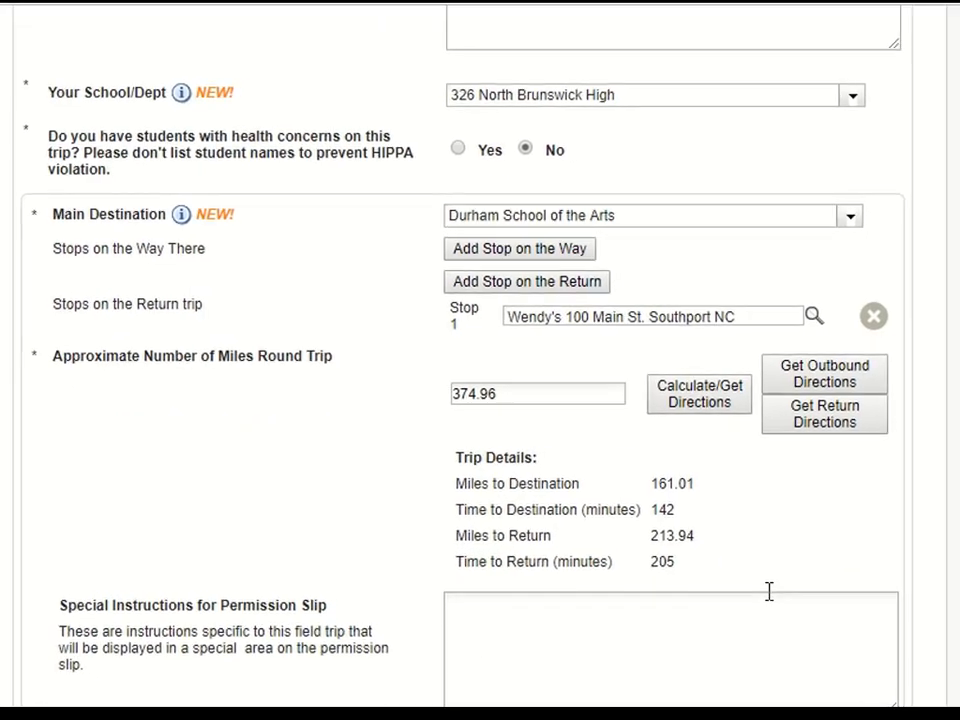
scroll(818, 576, up, 1)
scroll(725, 590, down, 2)
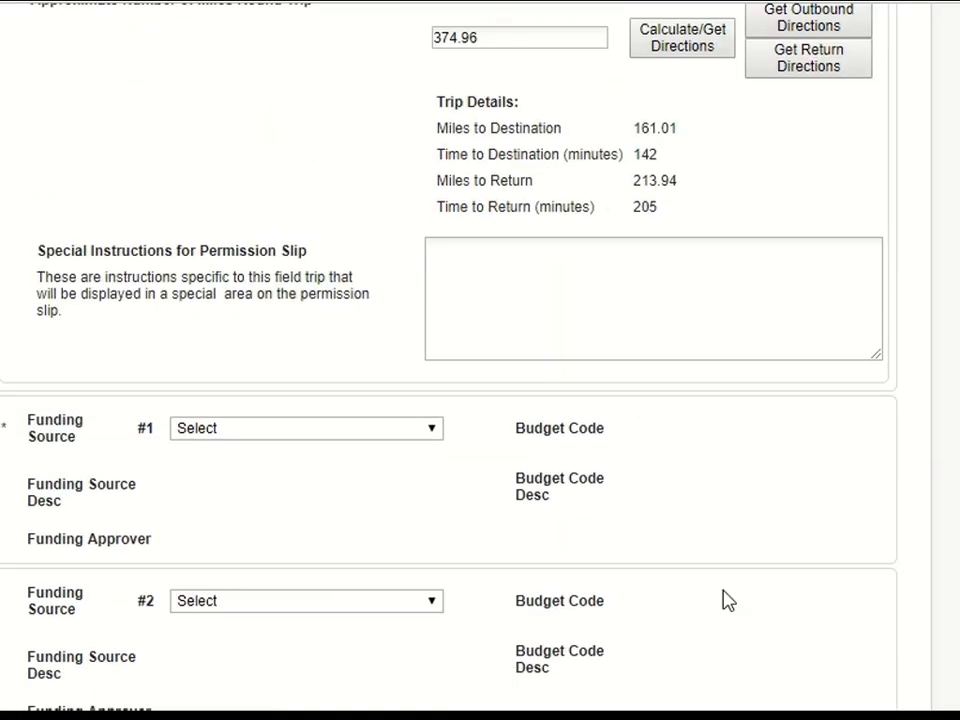
scroll(772, 538, down, 1)
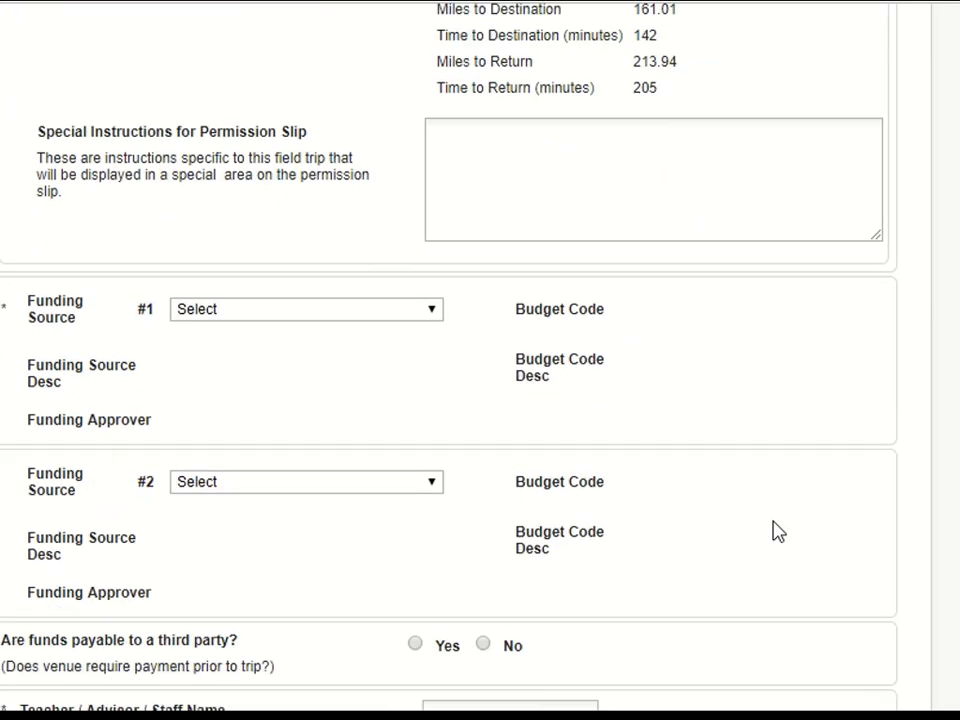
scroll(797, 570, down, 3)
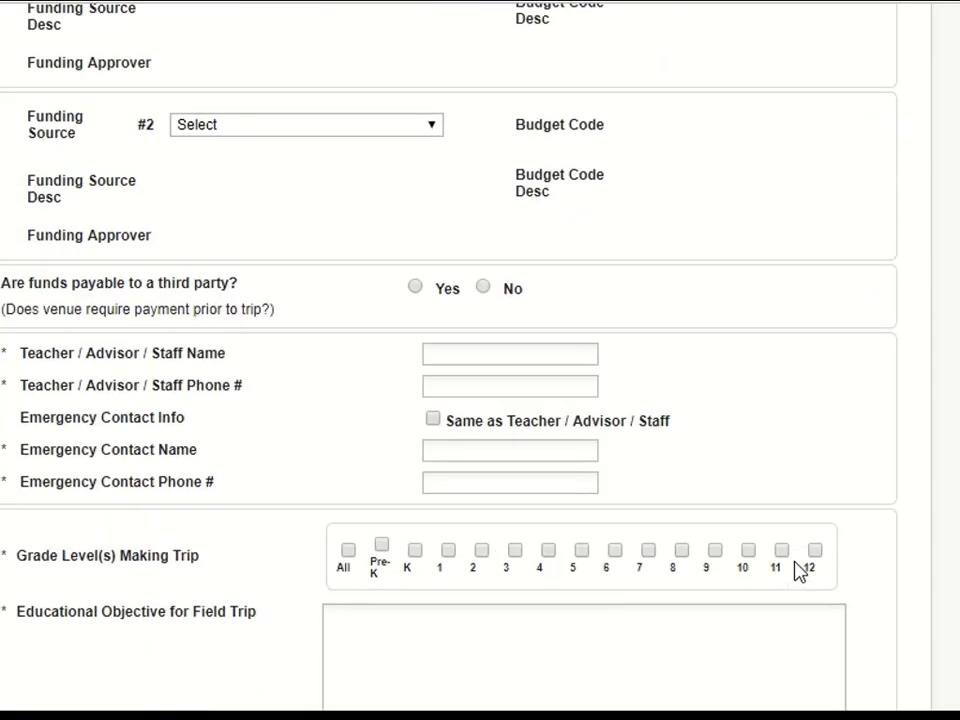
scroll(797, 570, down, 3)
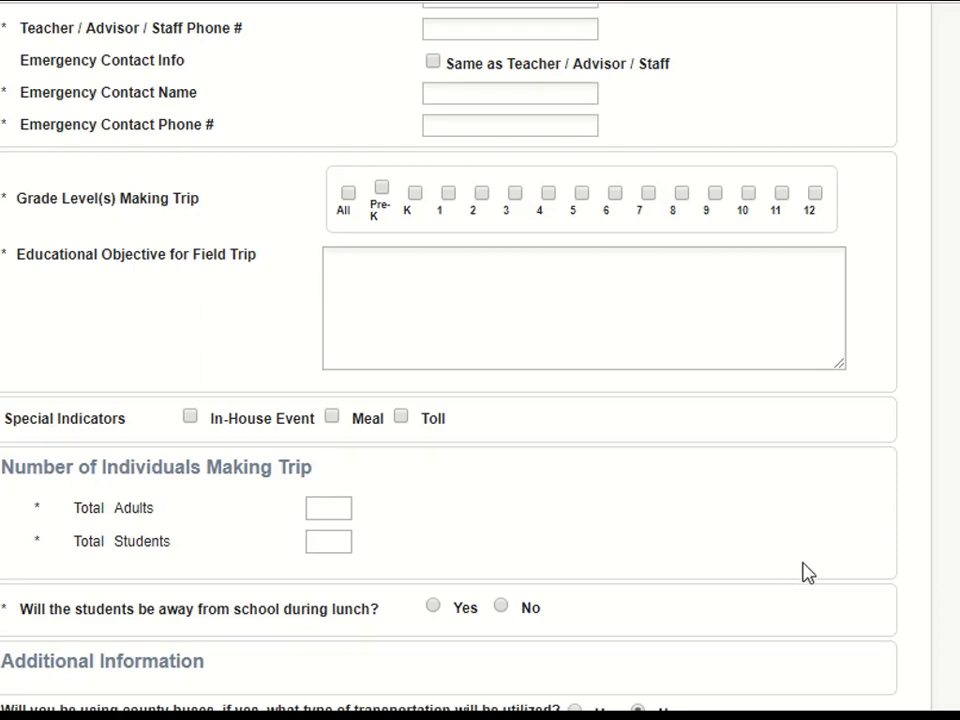
scroll(810, 521, down, 3)
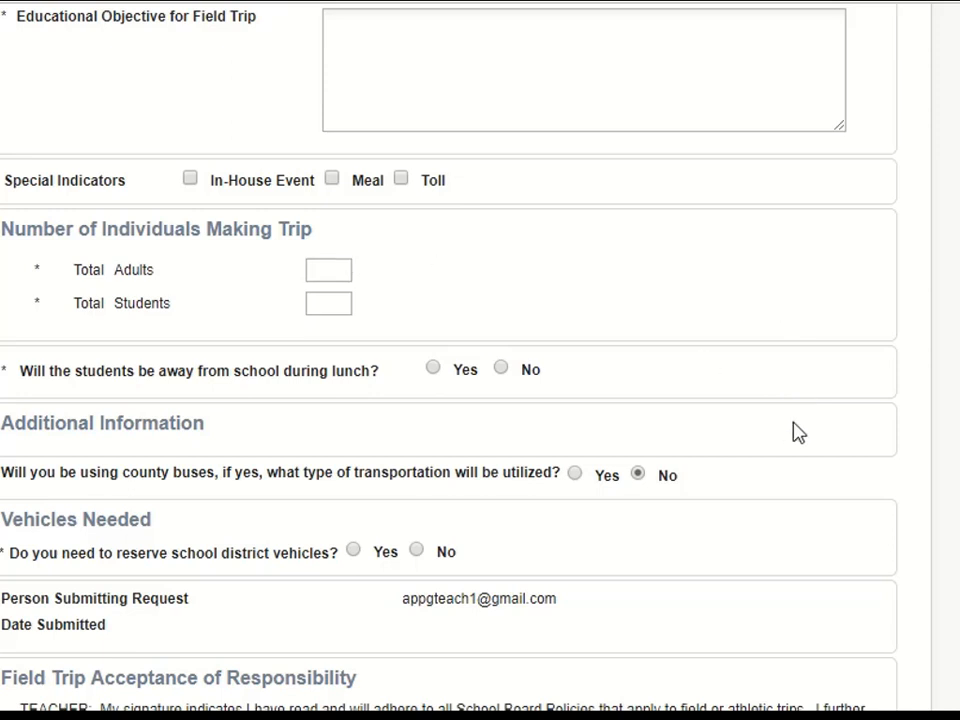
scroll(798, 432, down, 2)
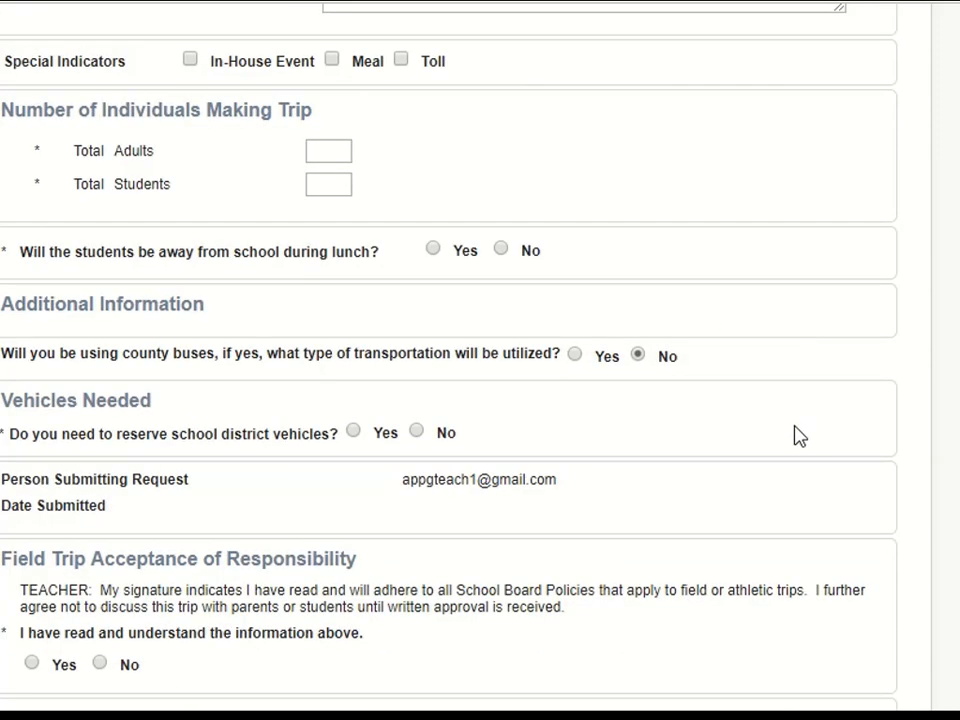
scroll(754, 519, down, 4)
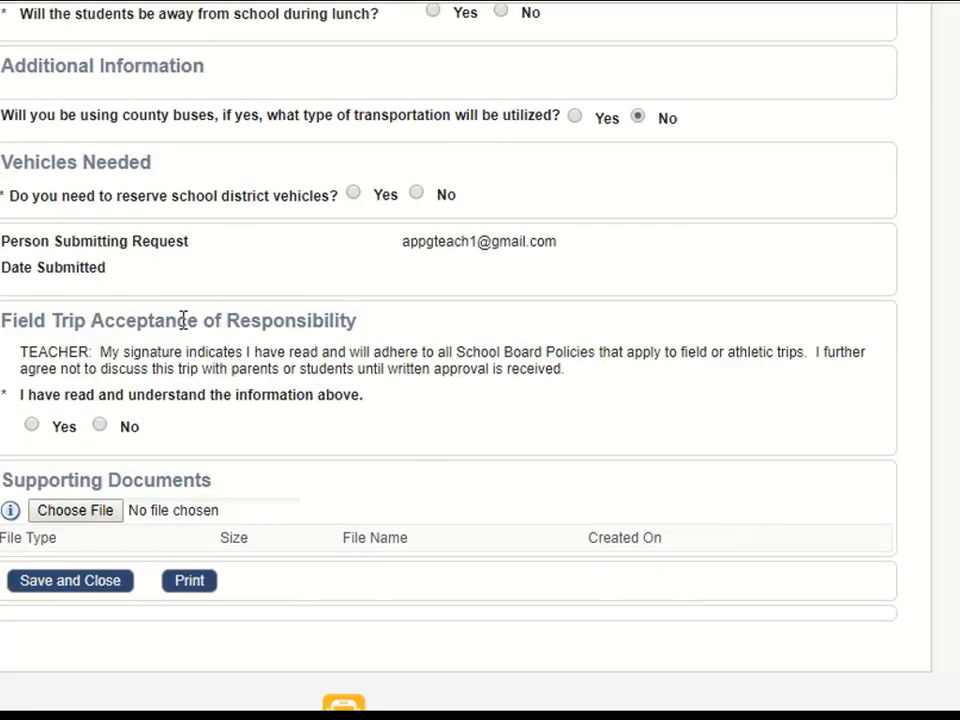
- Answer Yes to reserving school district vehicles and request 1 Activity Bus
click(354, 194)
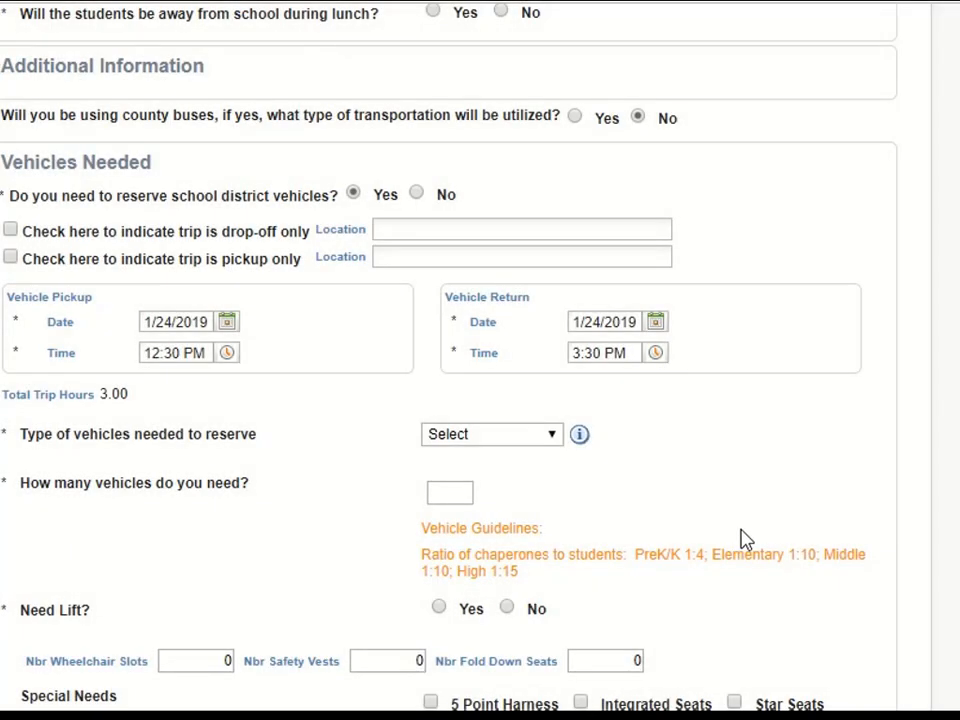
click(557, 441)
click(536, 474)
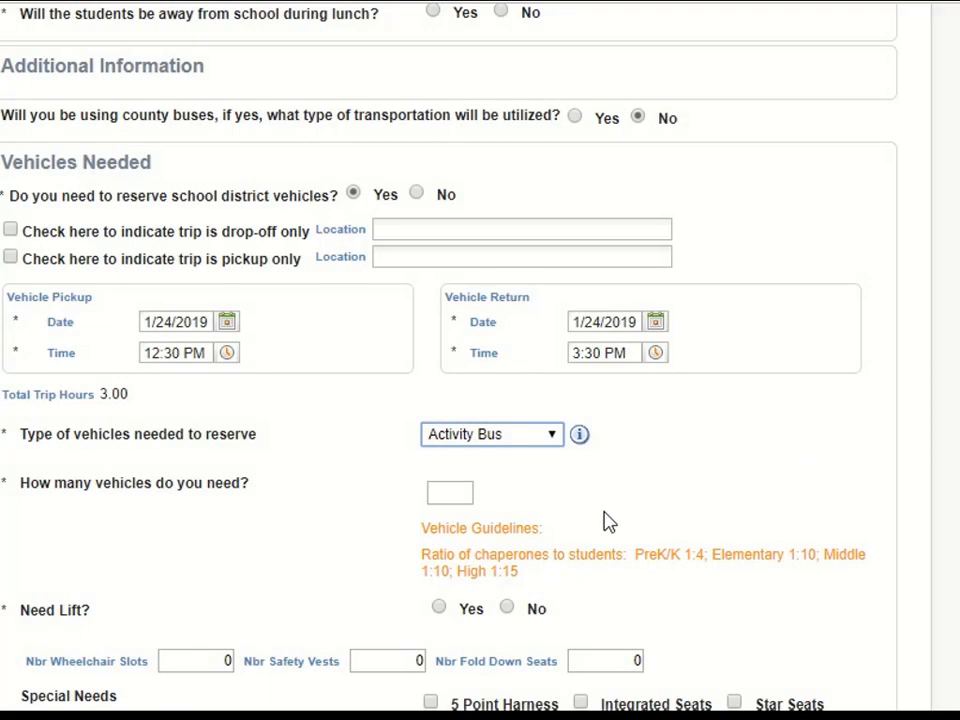
scroll(643, 482, down, 1)
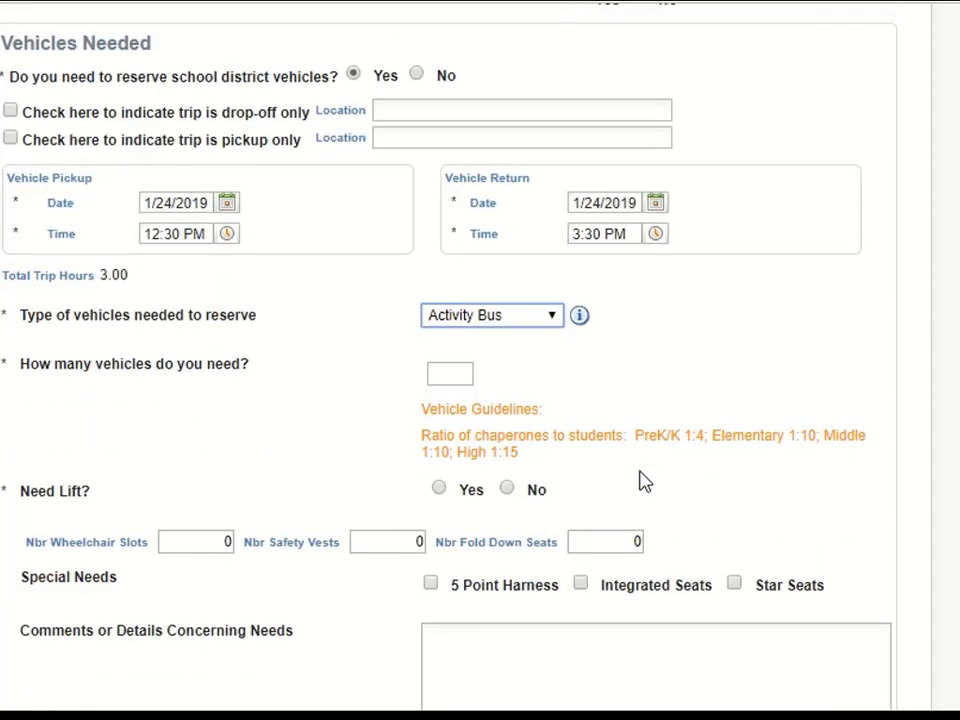
click(460, 374)
click(480, 421)
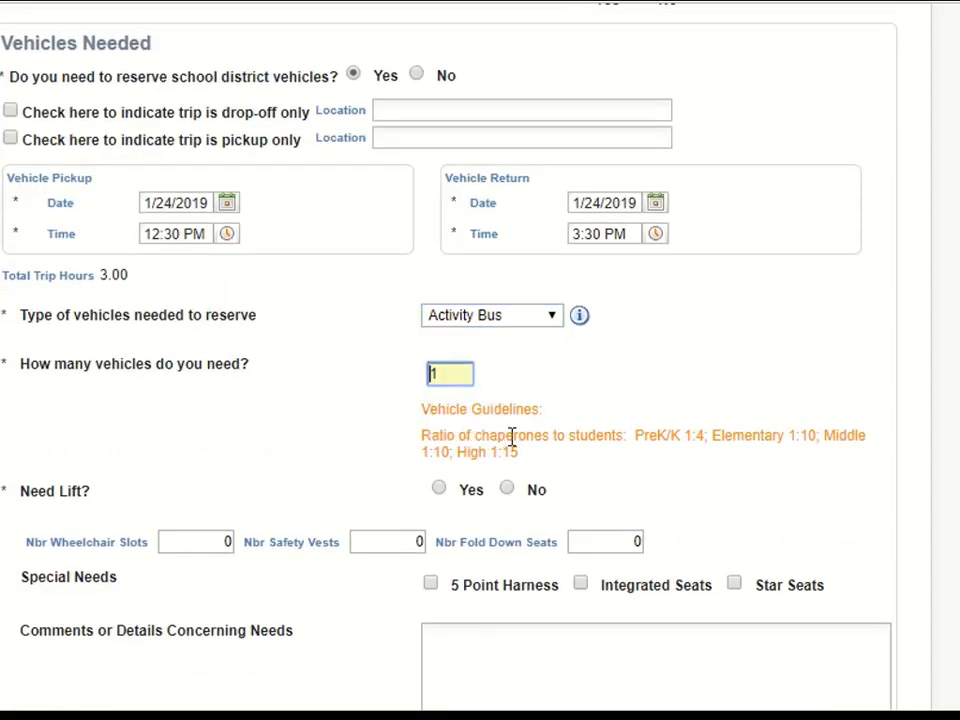
- Expand the Trip Estimator below the vehicle section and compute the estimated trip cost
scroll(775, 473, down, 2)
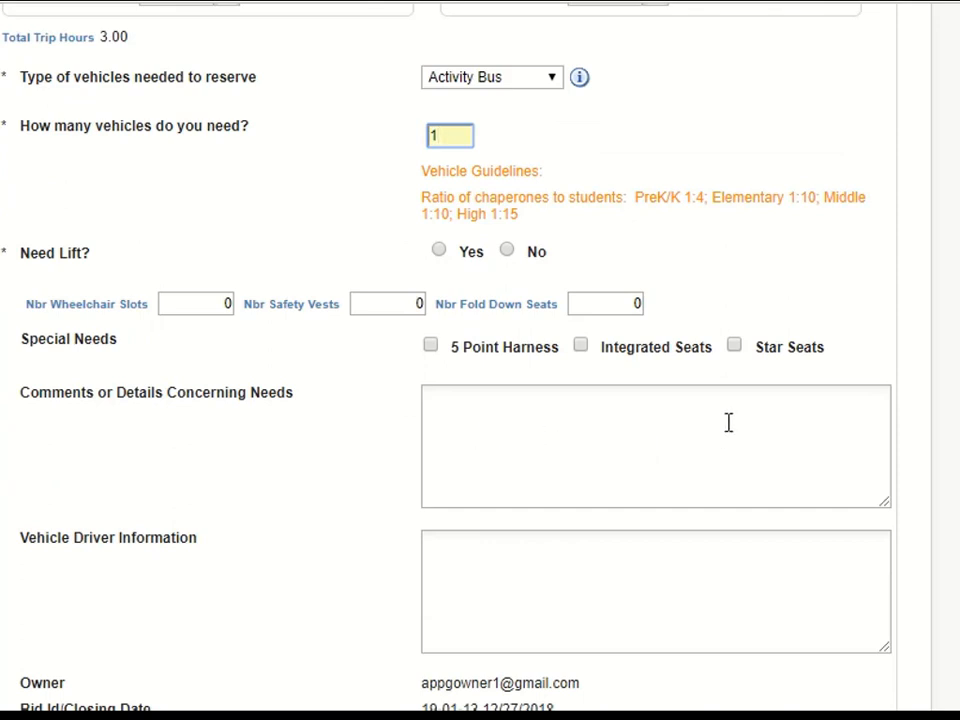
scroll(735, 426, down, 1)
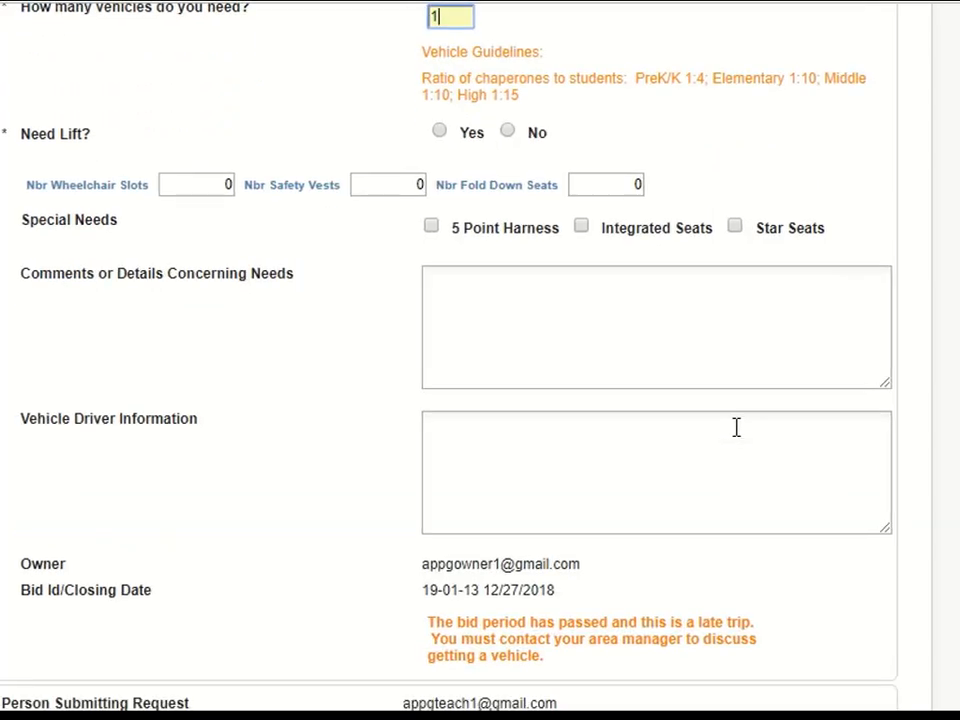
scroll(735, 426, down, 2)
scroll(764, 435, down, 3)
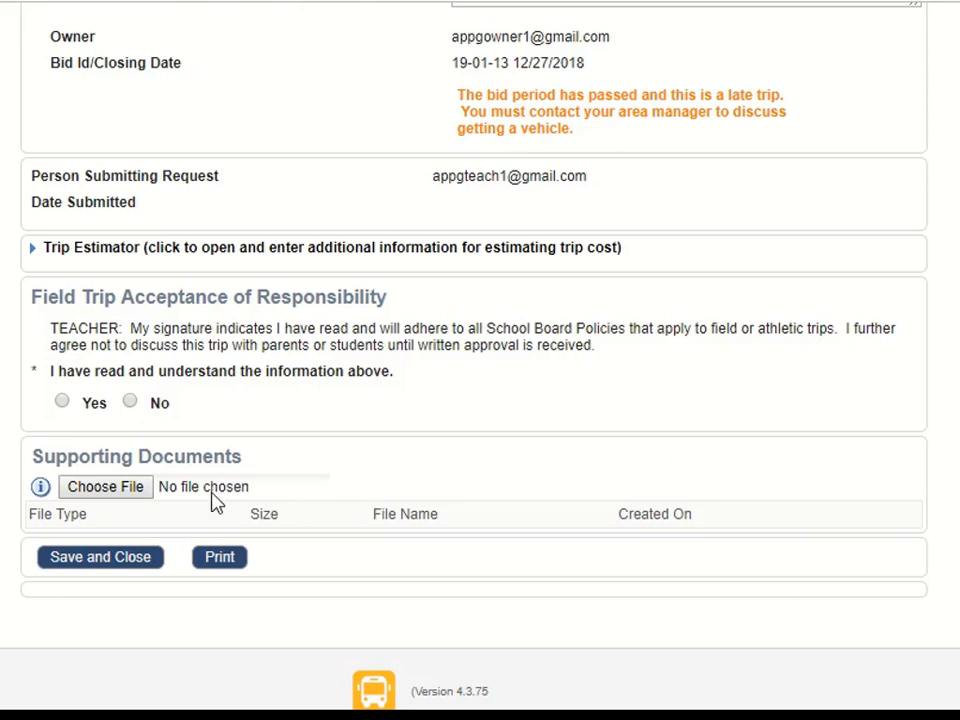
click(66, 250)
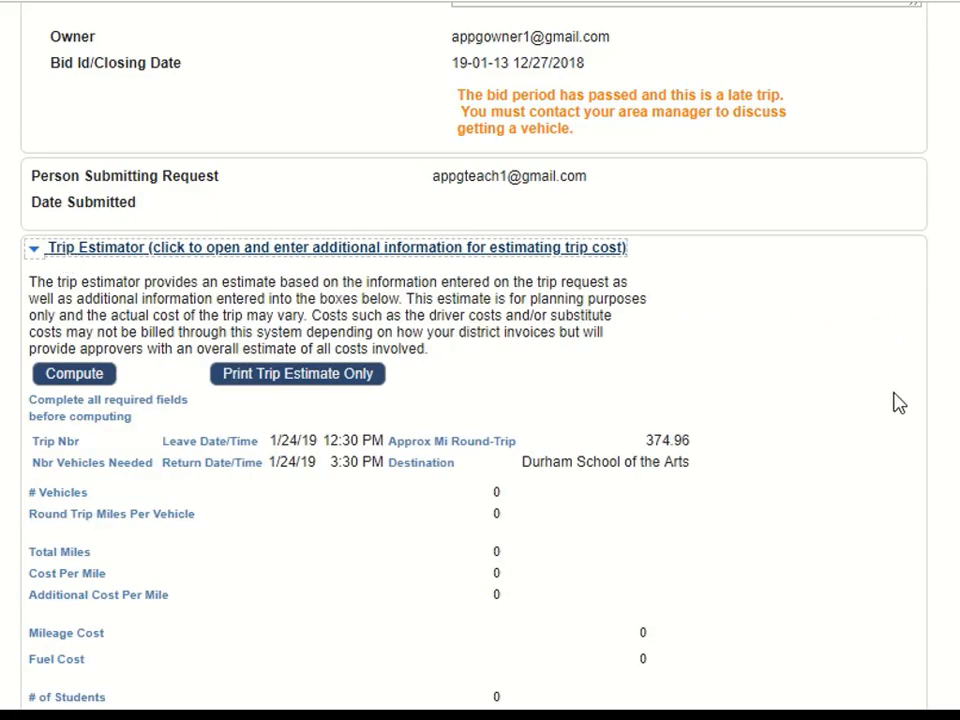
scroll(890, 395, down, 3)
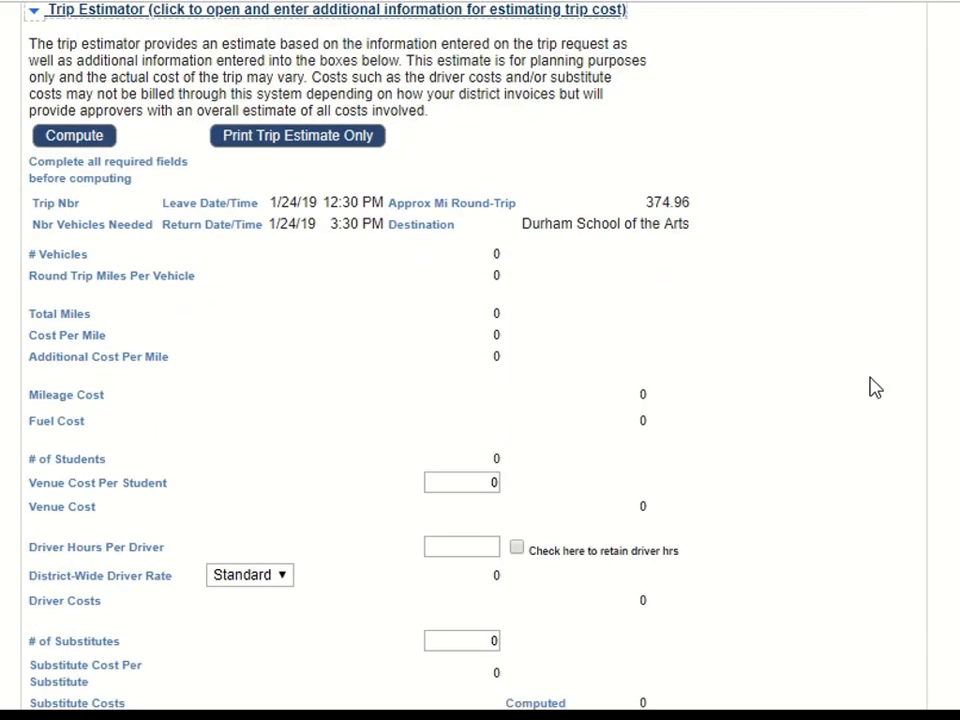
click(80, 140)
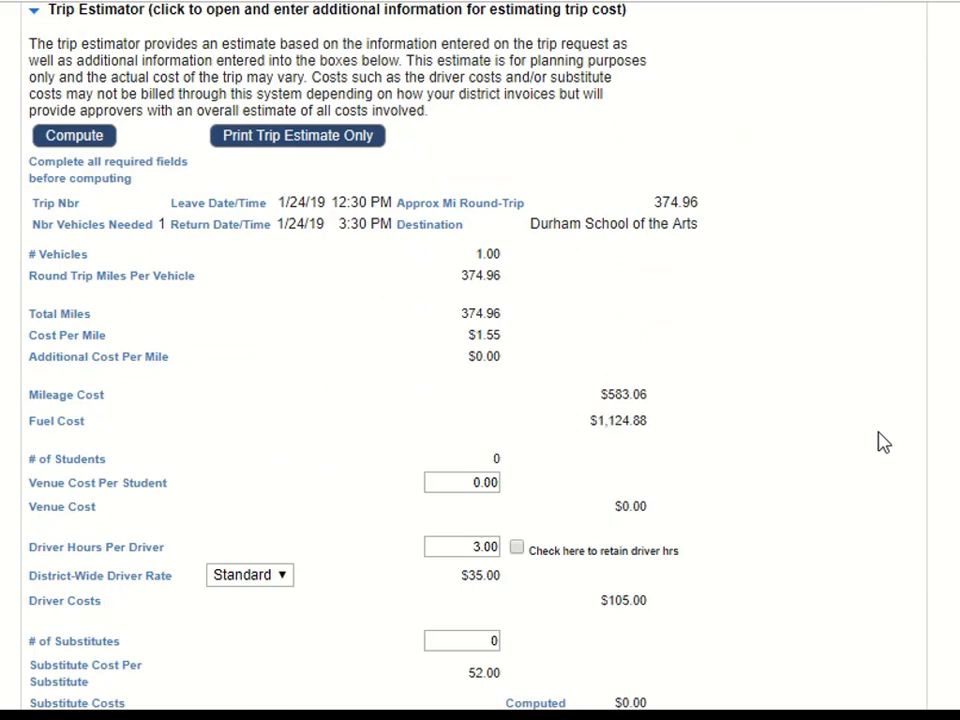
scroll(880, 442, down, 3)
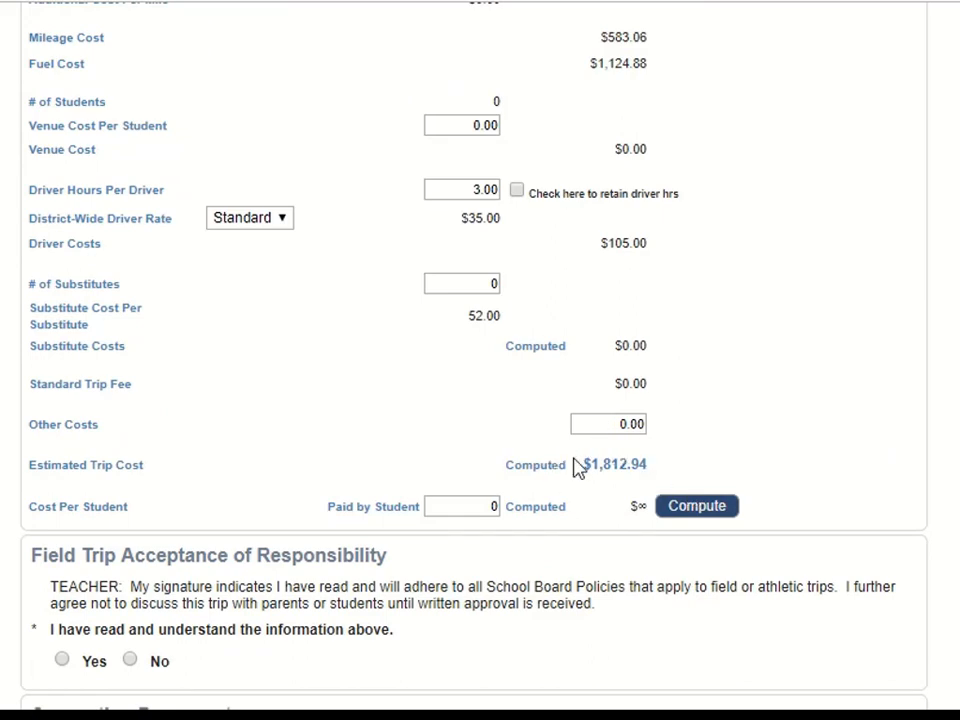
- Try to save and close the trip request, and check the form for required fields still missing
scroll(660, 575, down, 1)
scroll(686, 562, down, 2)
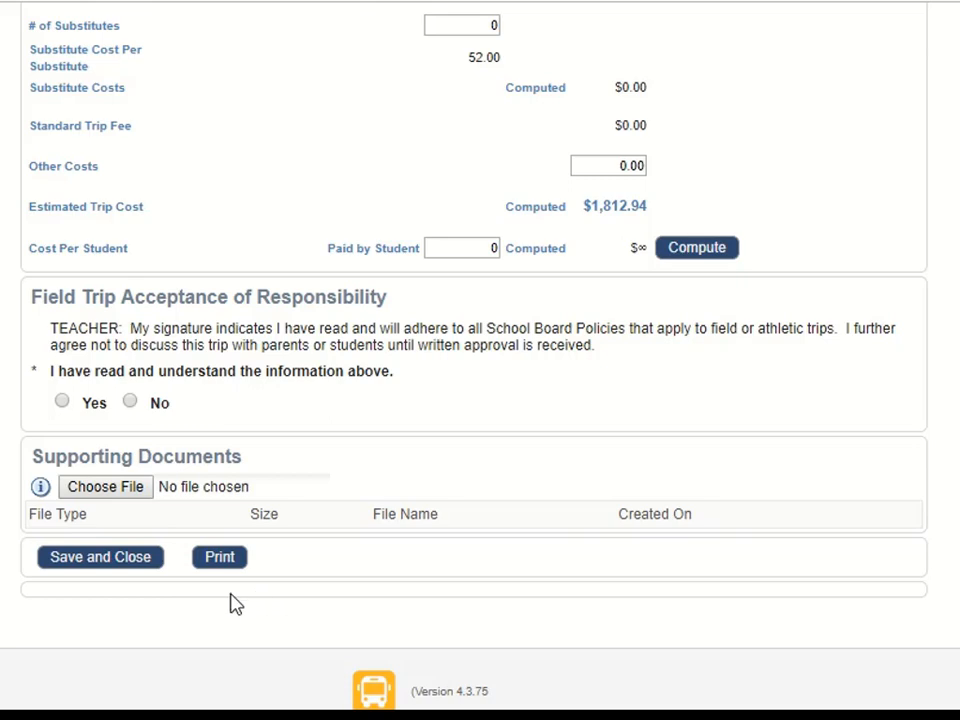
click(86, 564)
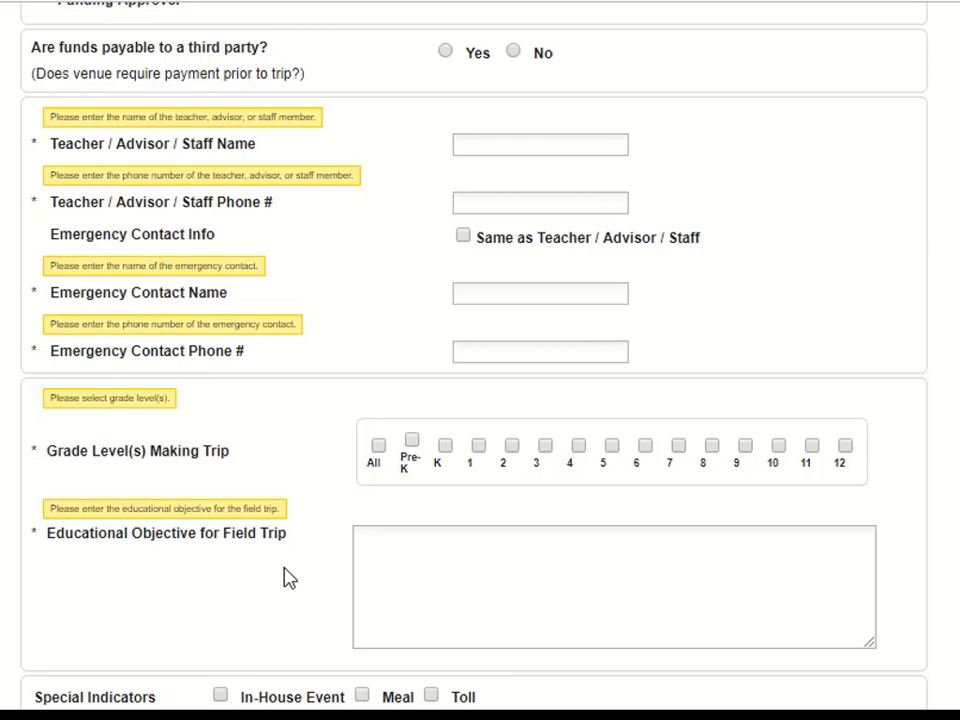
scroll(862, 537, up, 5)
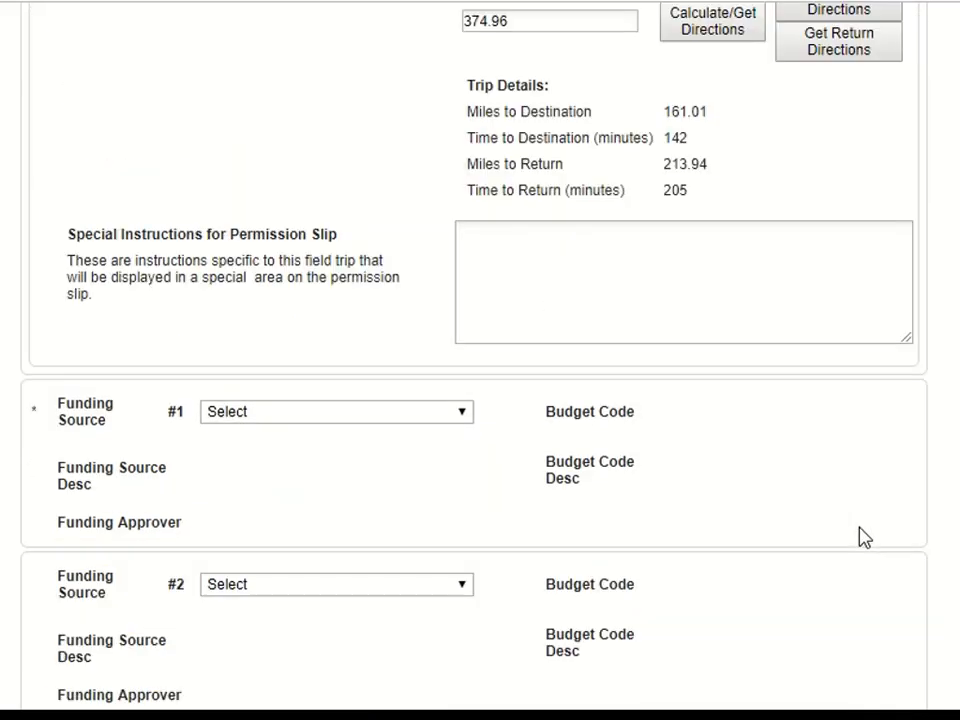
scroll(862, 537, up, 10)
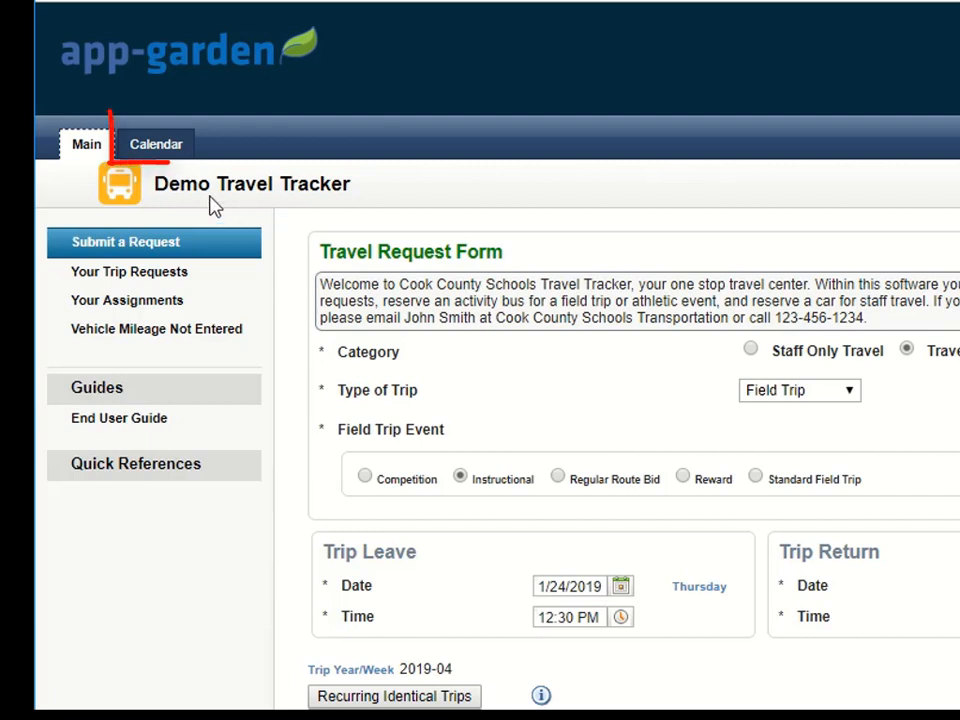
- View the trip calendar for January 2019 across all schools, trip types, zones and field trip events
click(160, 152)
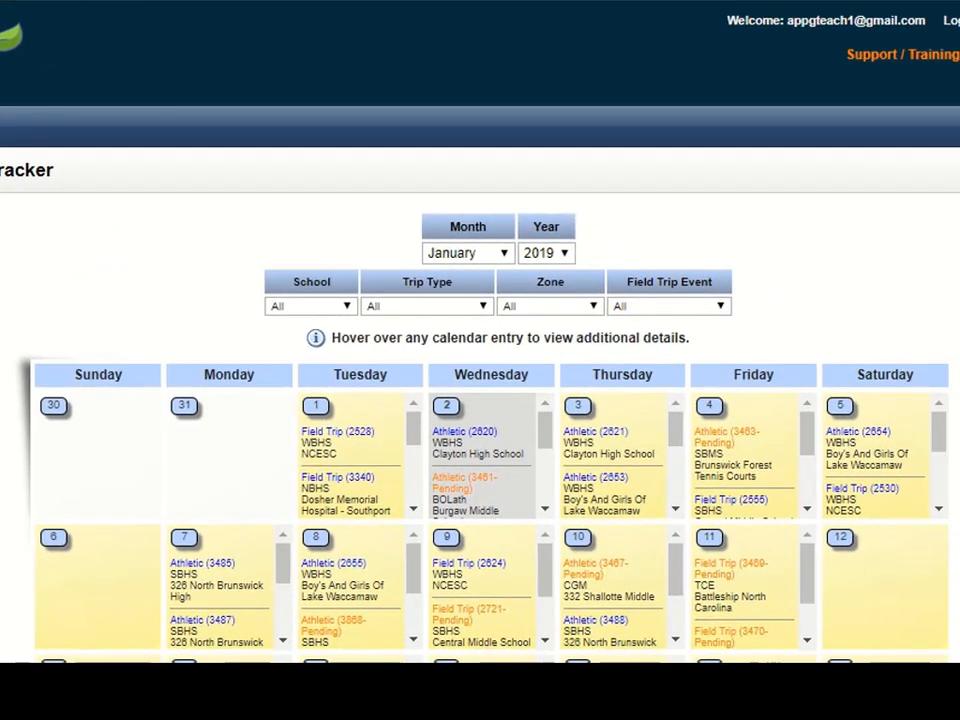
scroll(480, 400, down, 1)
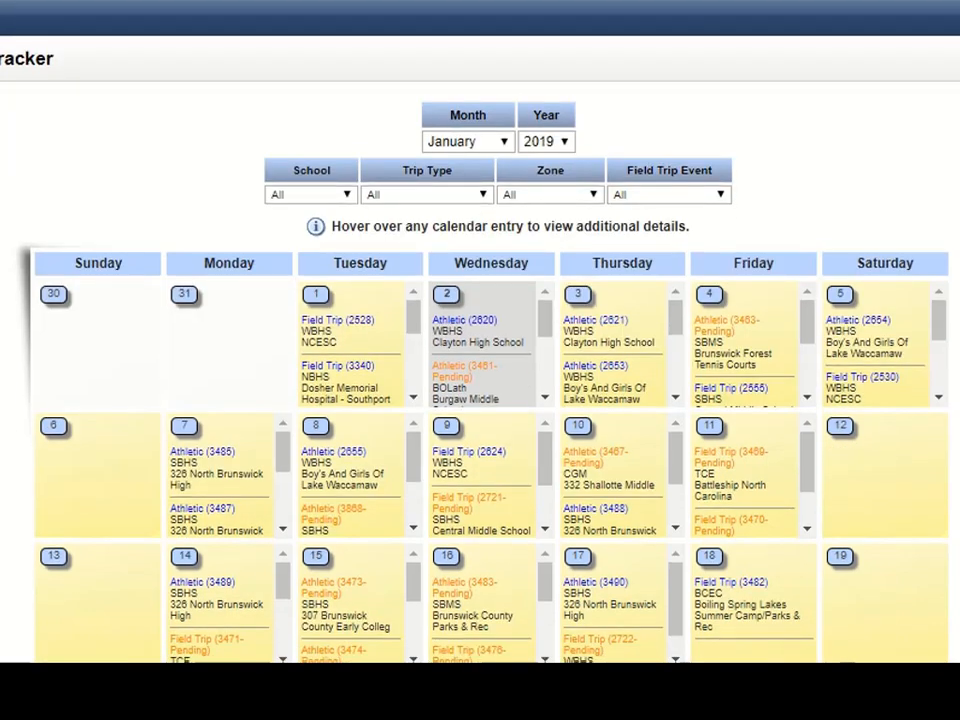
scroll(480, 340, up, 1)
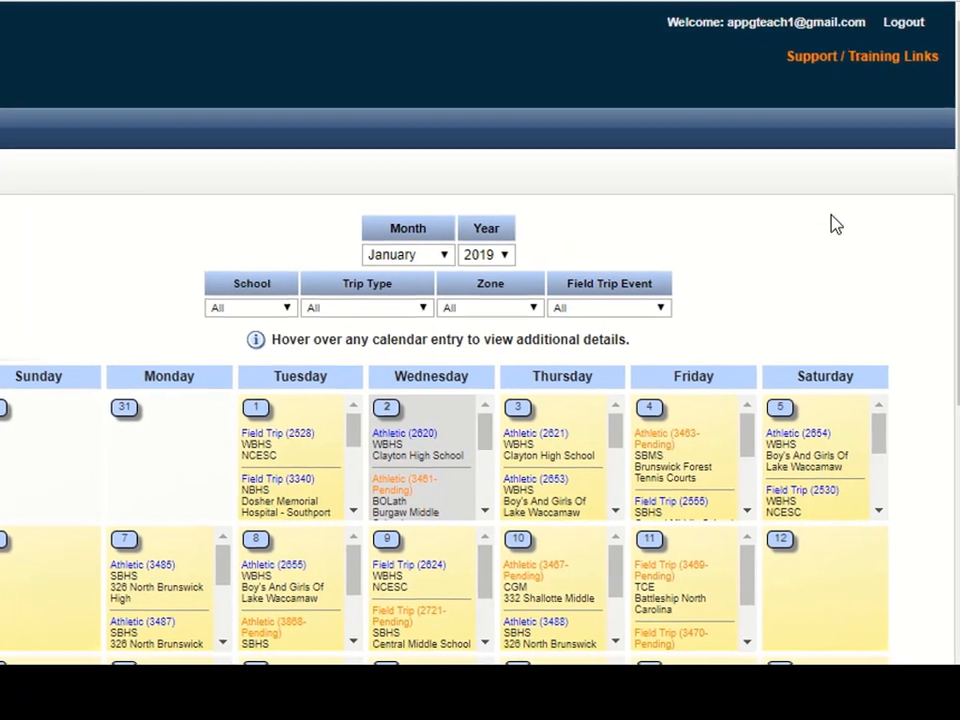
- View the Travel Tracker support and training page, and open and close its live support chat
click(848, 72)
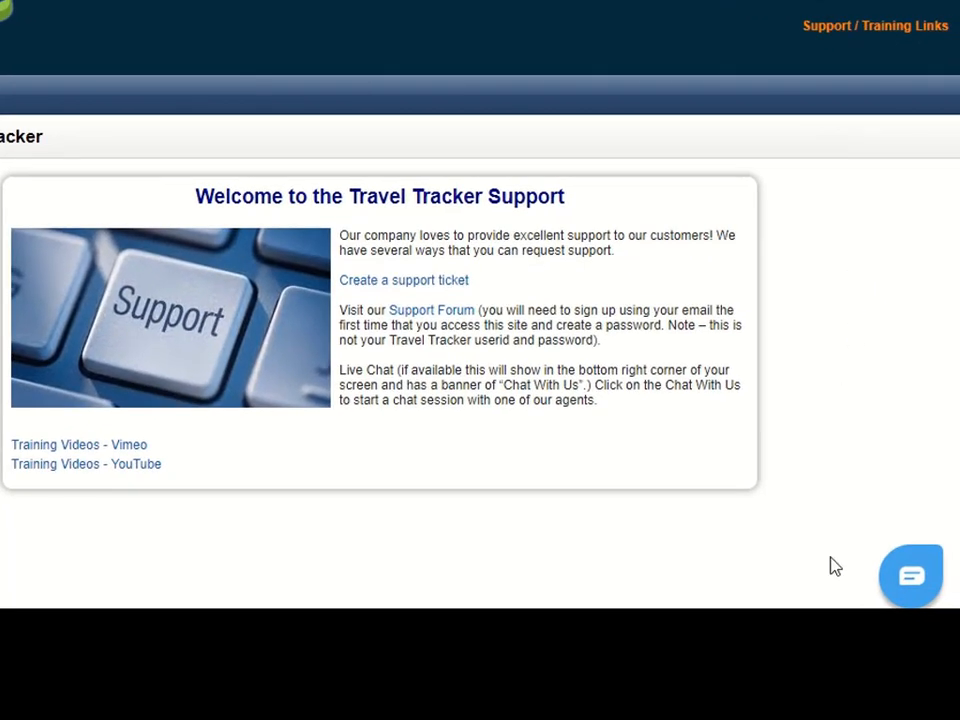
click(912, 581)
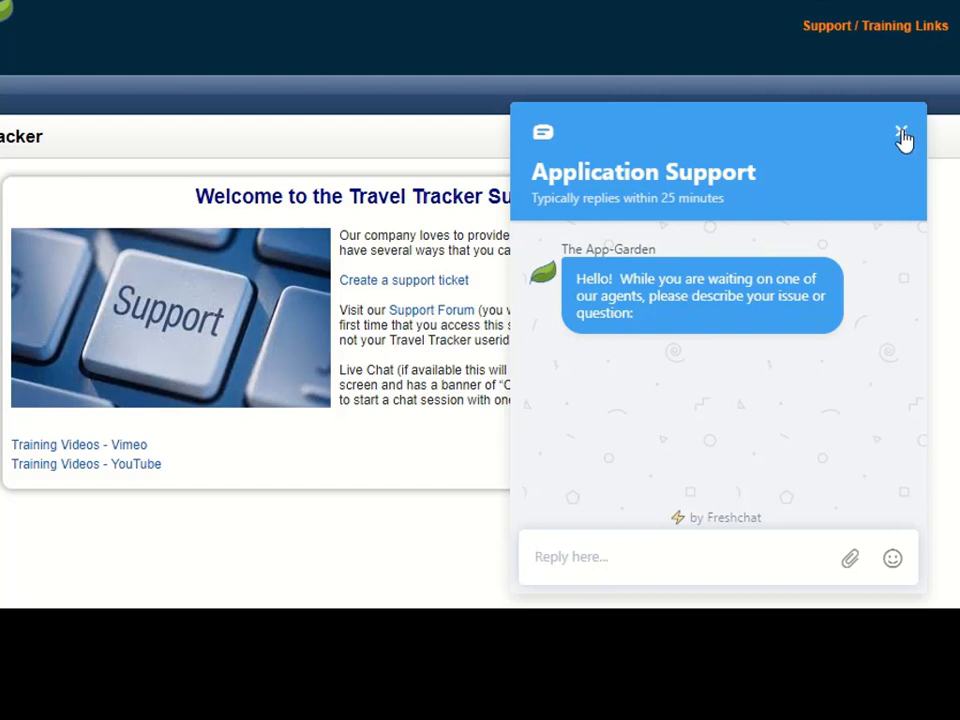
click(901, 136)
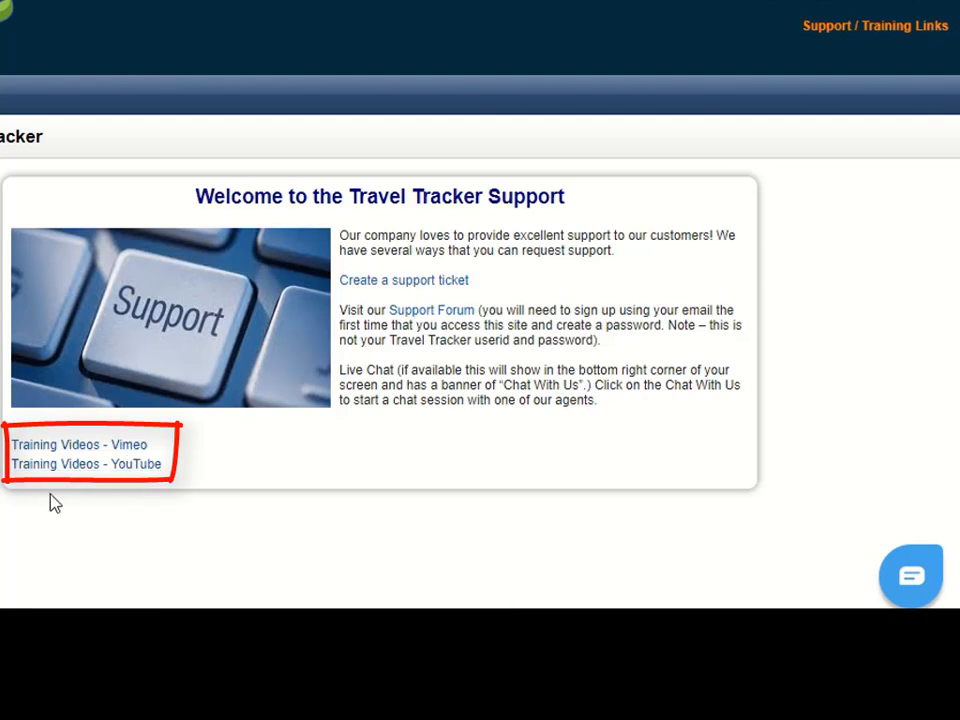
- Look through the list of Vimeo training video links for Travel Tracker, and close the document
click(105, 452)
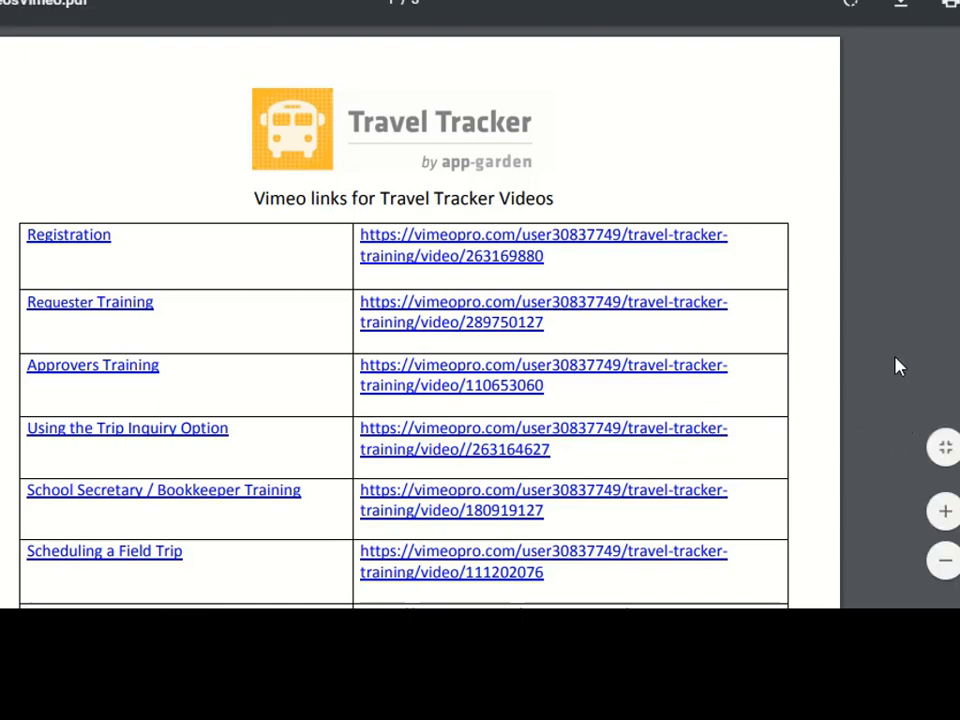
scroll(868, 322, down, 2)
scroll(846, 332, down, 6)
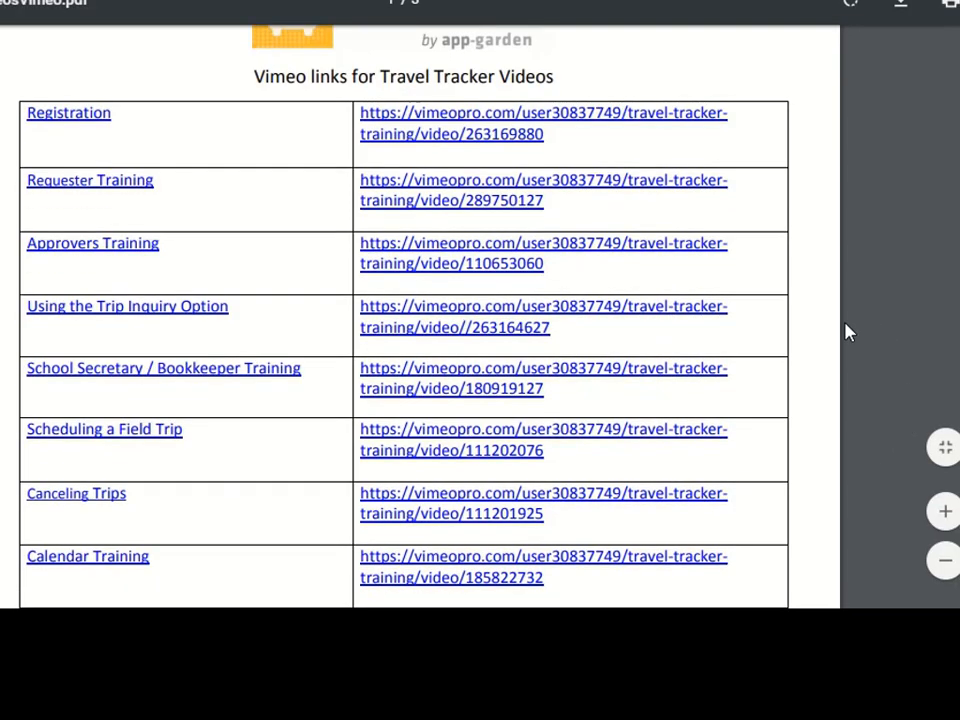
scroll(846, 332, down, 4)
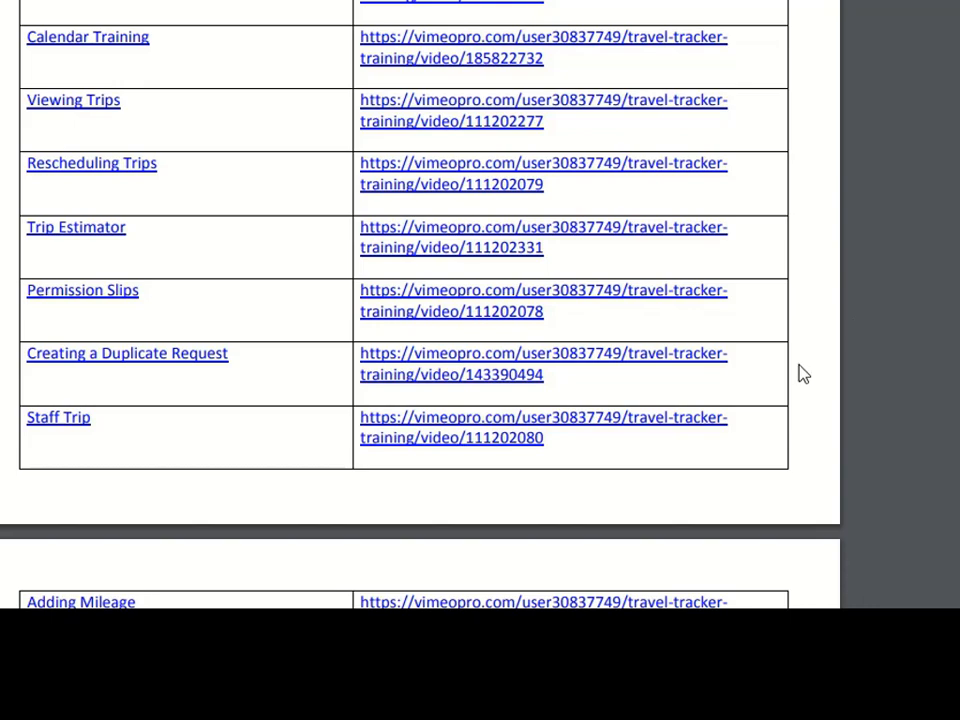
scroll(815, 382, down, 5)
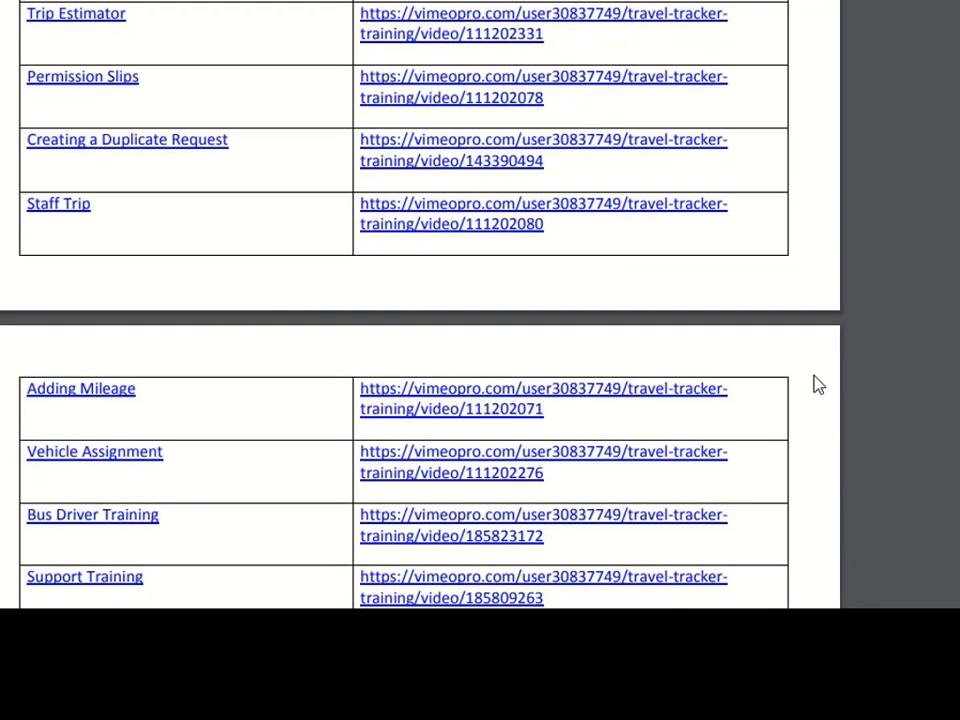
scroll(818, 384, down, 5)
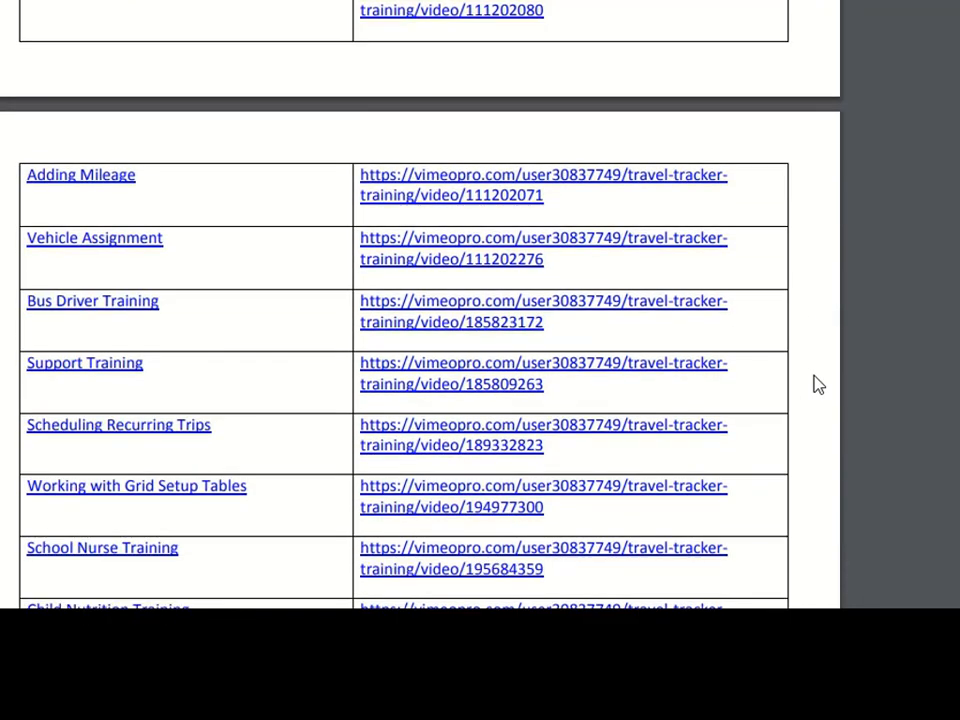
scroll(818, 384, up, 8)
scroll(818, 384, up, 10)
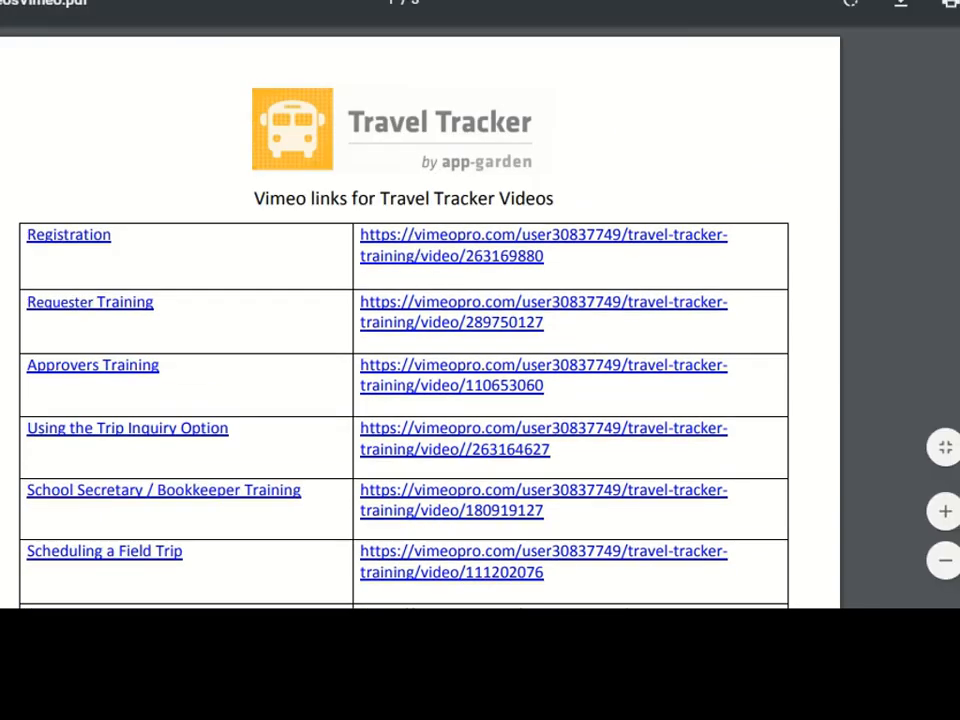
key(ctrl+w)
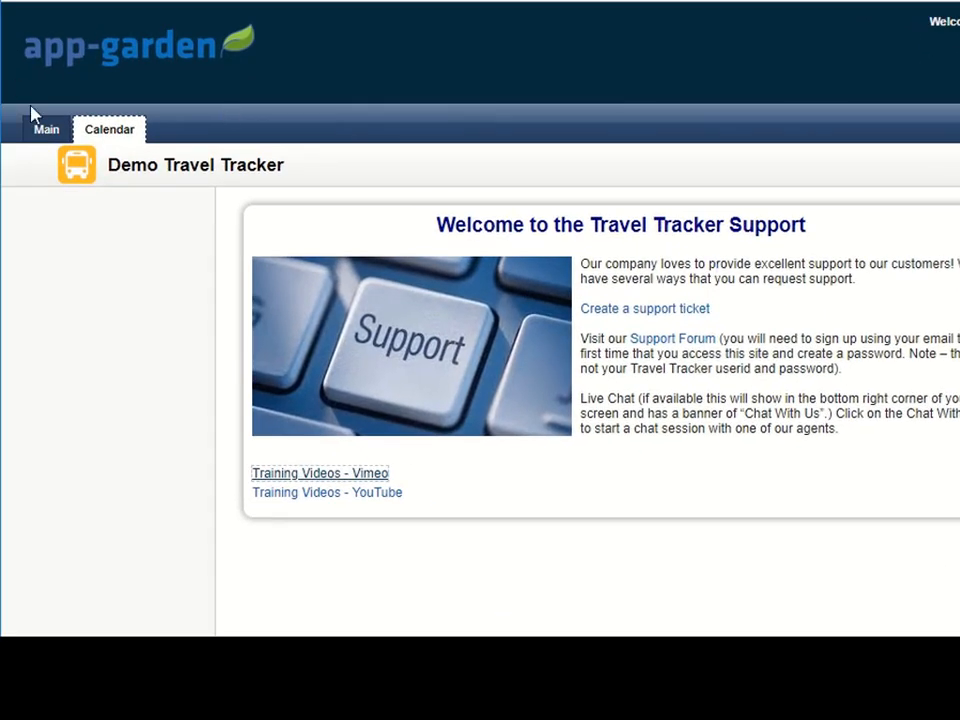
- Return to the main area from the support page and open a blank Travel Request Form
click(44, 130)
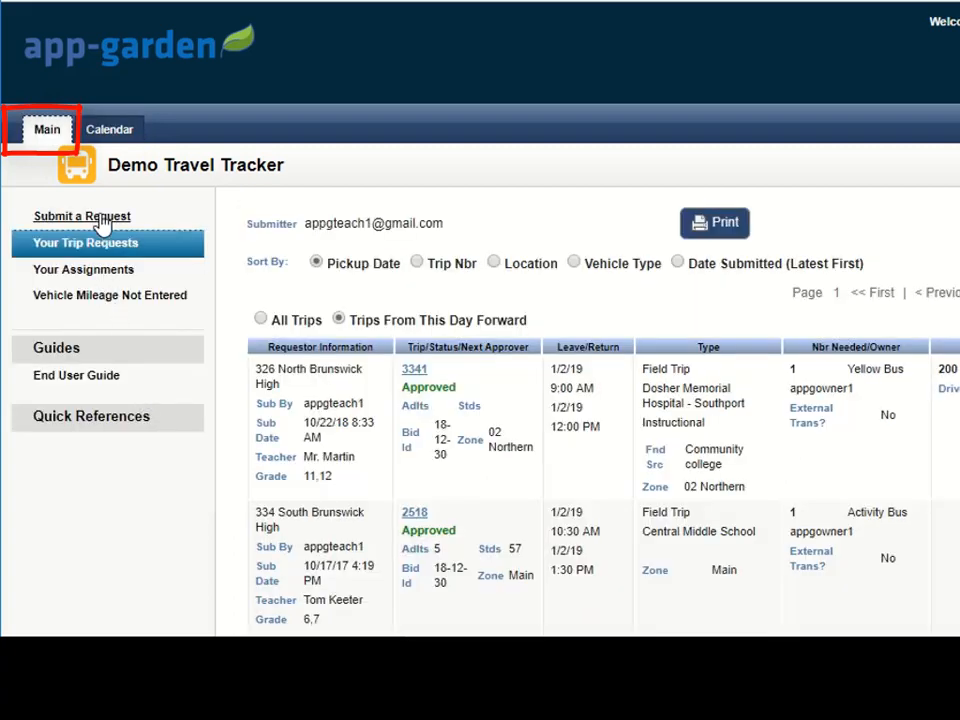
click(106, 222)
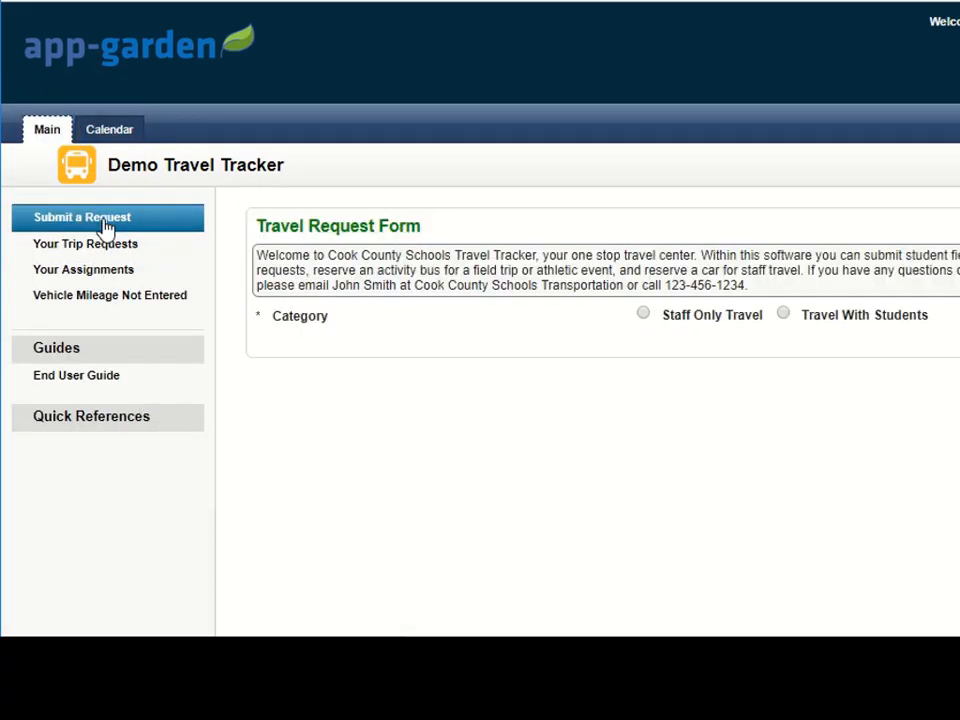